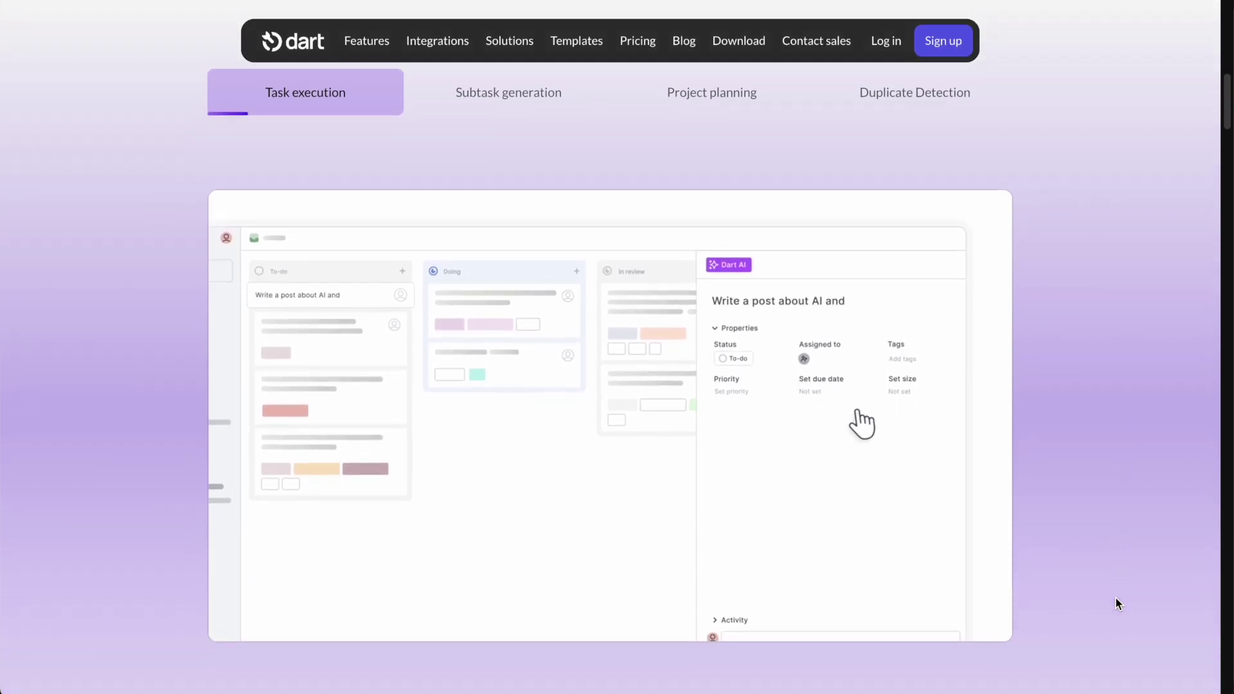
# Look through the Dart home page's sections on task management, roadmaps, documents and workplace integrations
pyautogui.scroll(-1, 1116, 598)
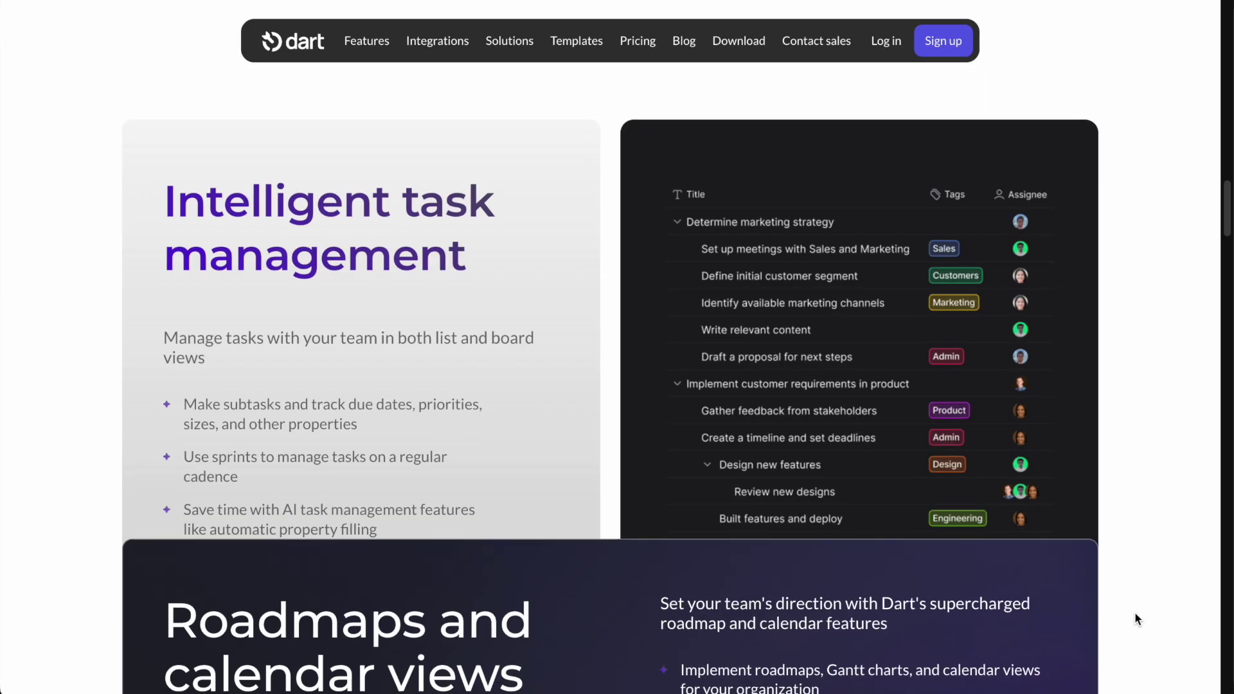
pyautogui.scroll(-8, 1136, 614)
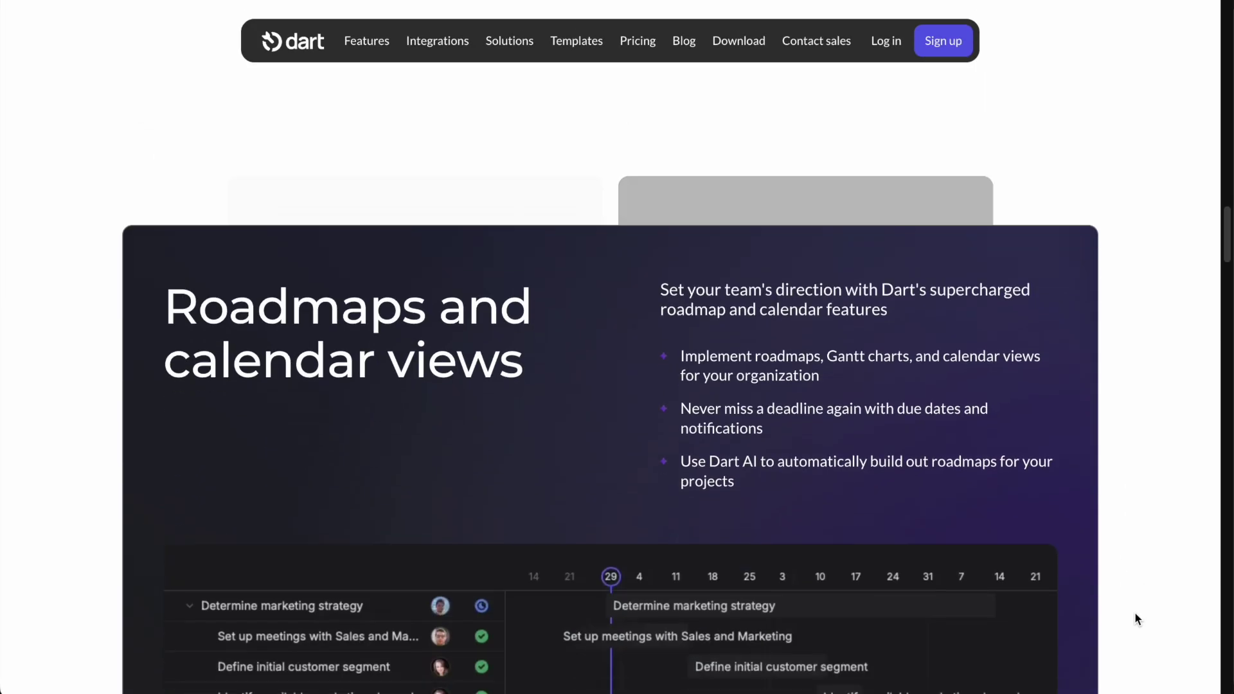
pyautogui.scroll(-5, 1136, 619)
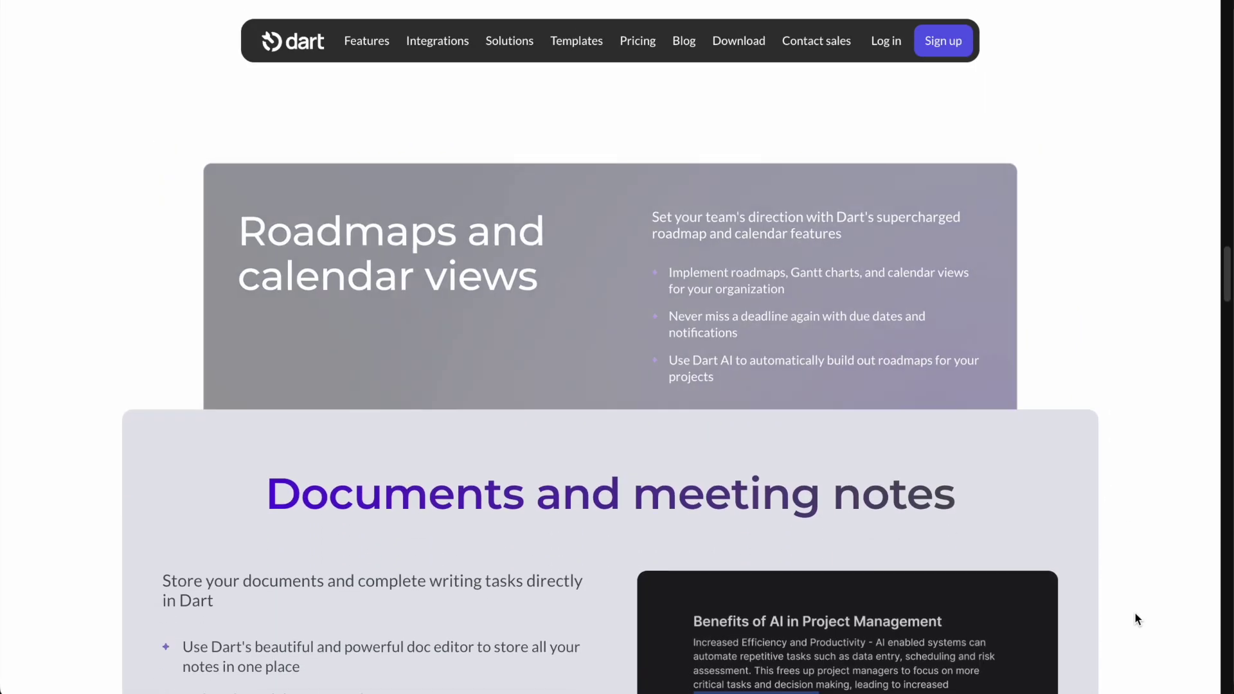
pyautogui.scroll(-10, 1136, 619)
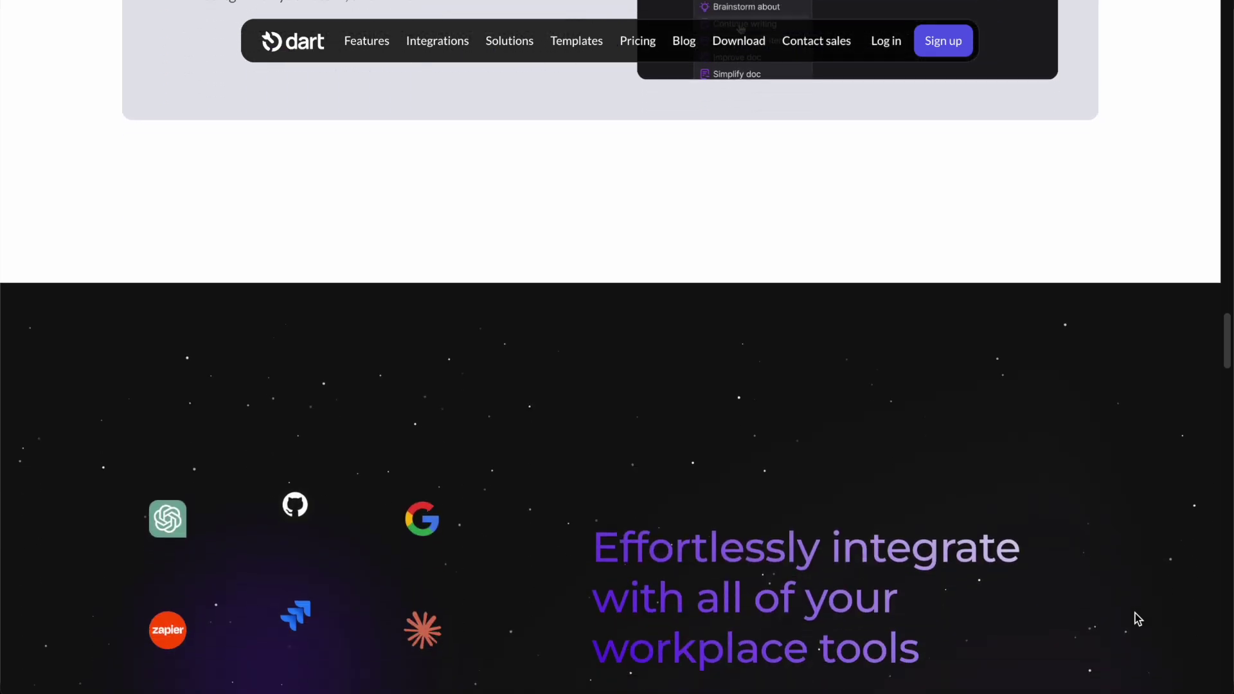
pyautogui.scroll(-7, 1135, 613)
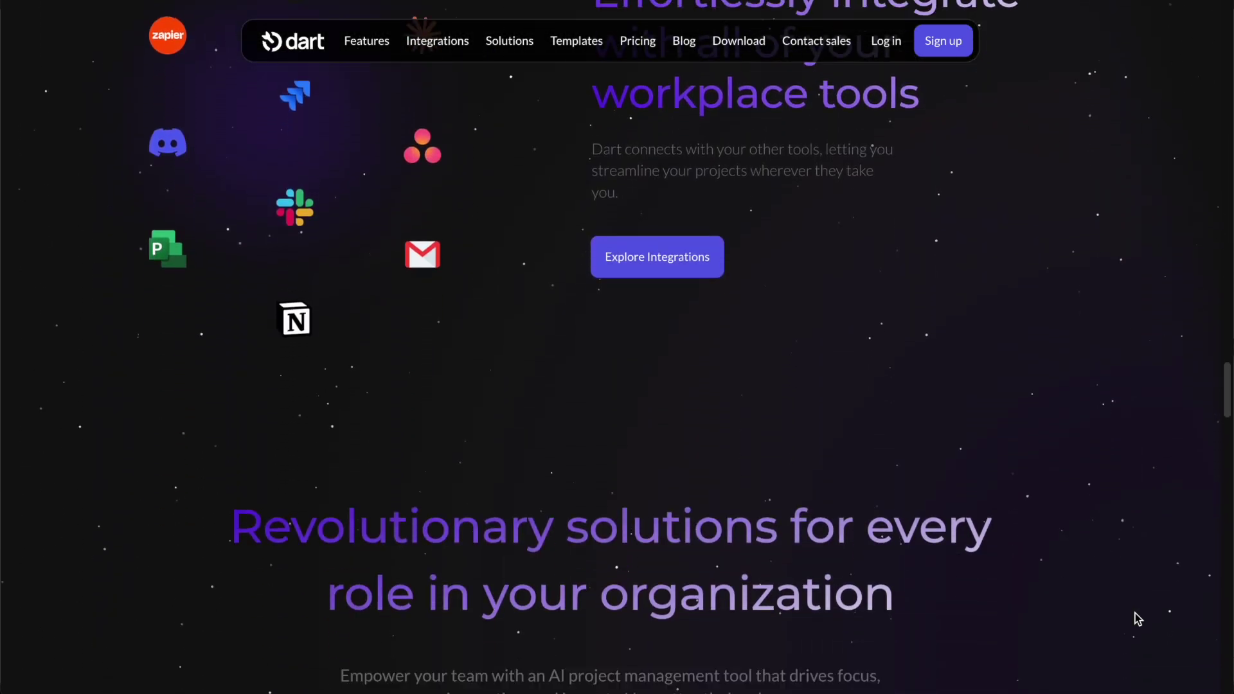
pyautogui.scroll(-1, 1136, 616)
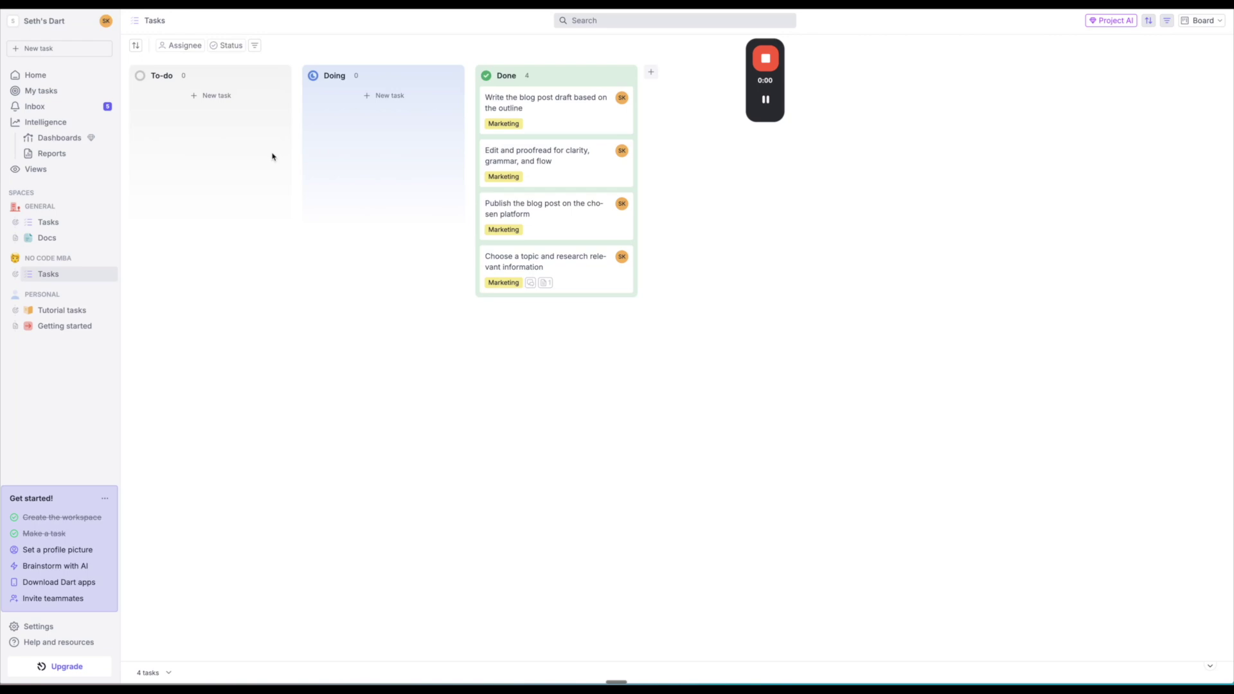
# Add a To-do task titled "Write a Youtube video script about the future of No Code and AI" to the board
pyautogui.click(231, 101)
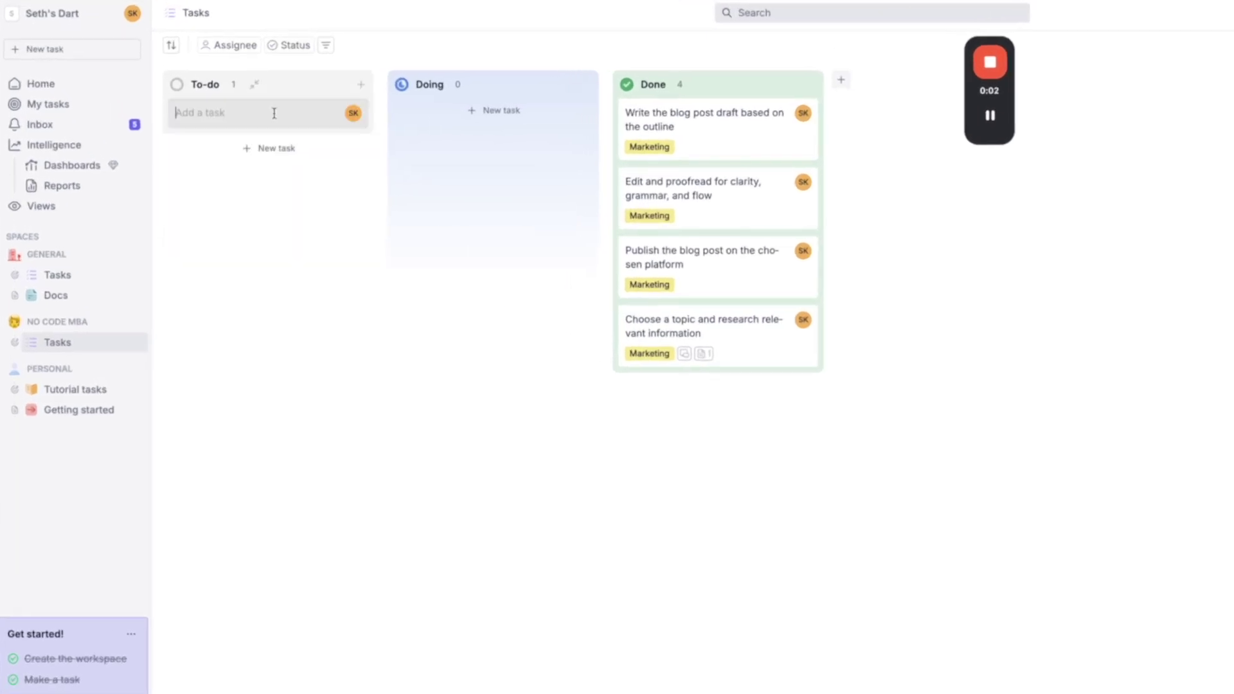
pyautogui.write('Write a Youtube video script about the future')
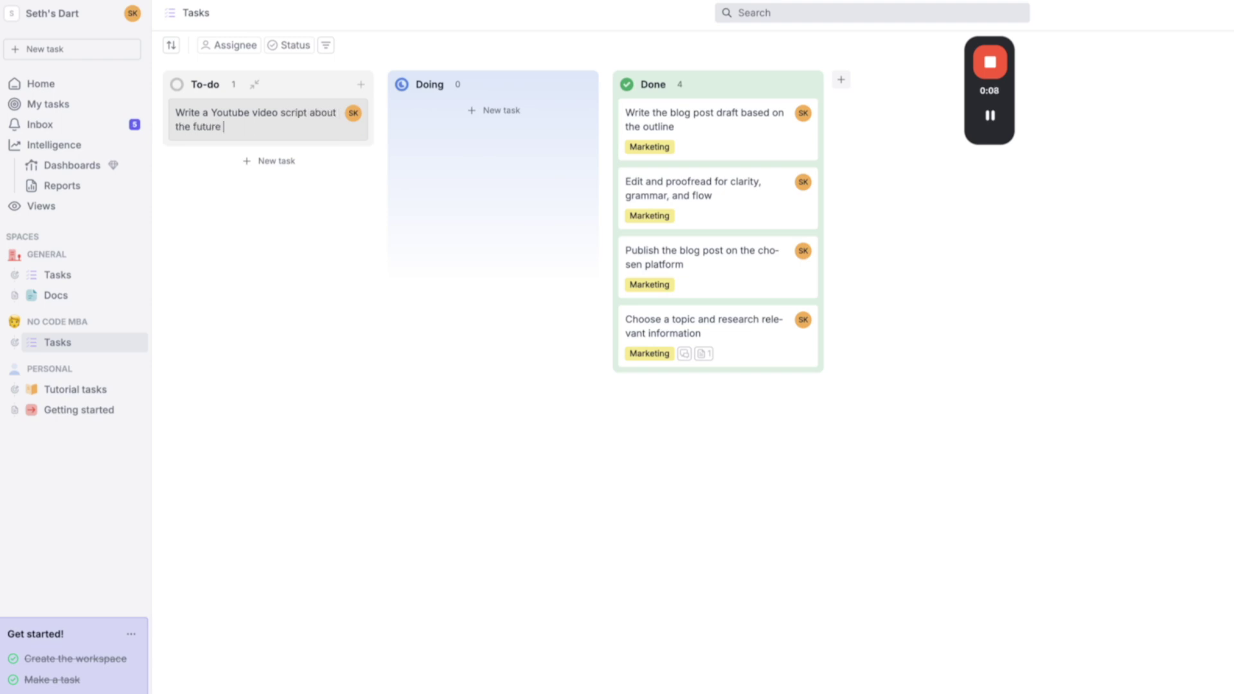
pyautogui.write(' of No Code and AI')
pyautogui.press('Return')
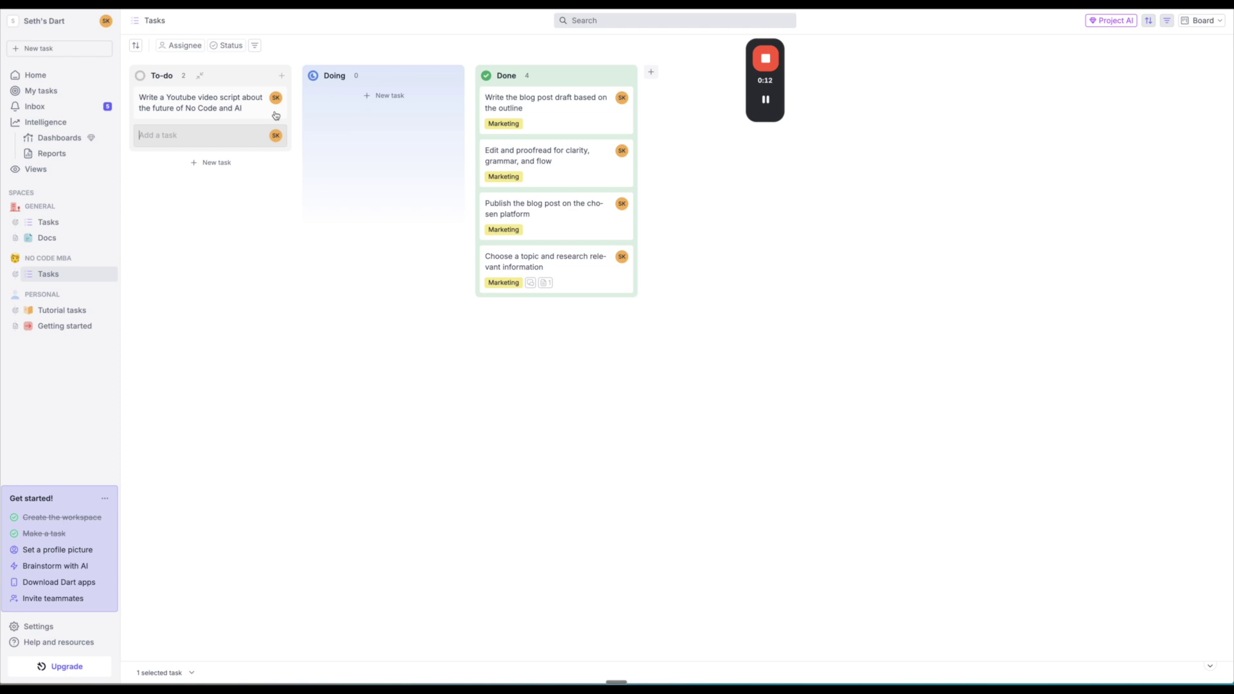
# Open the YouTube script task and have Task AI fill out its properties and break it into subtasks
pyautogui.click(280, 103)
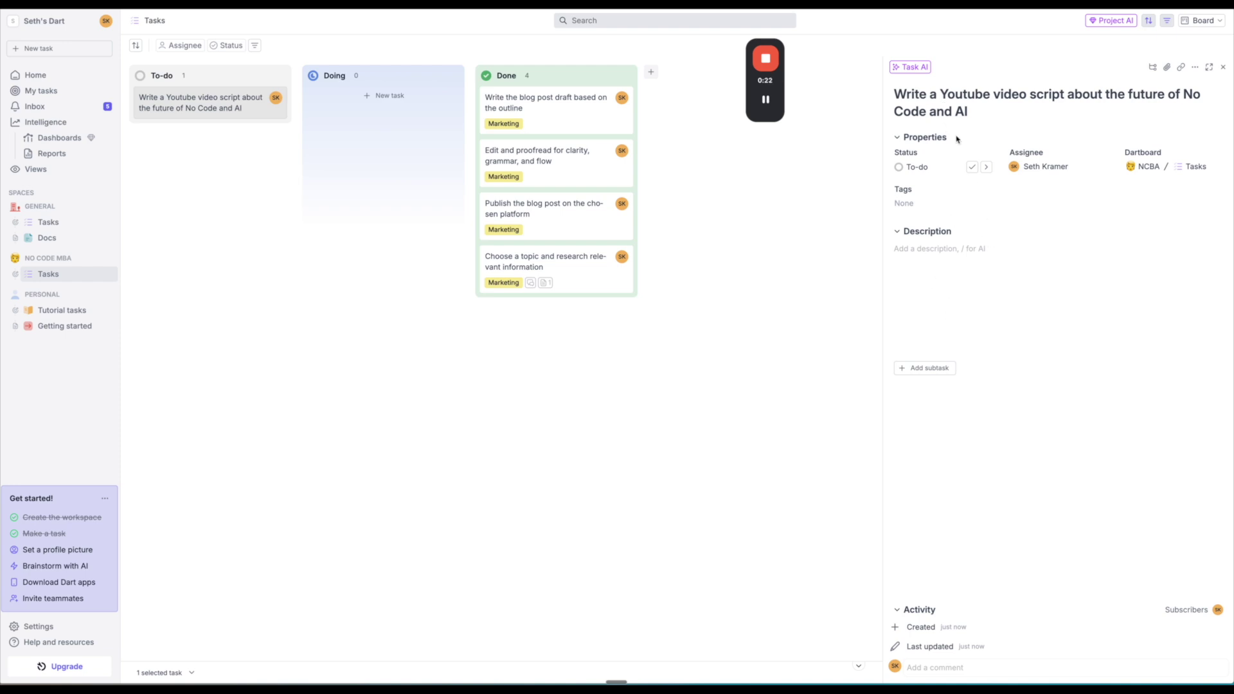
pyautogui.click(915, 69)
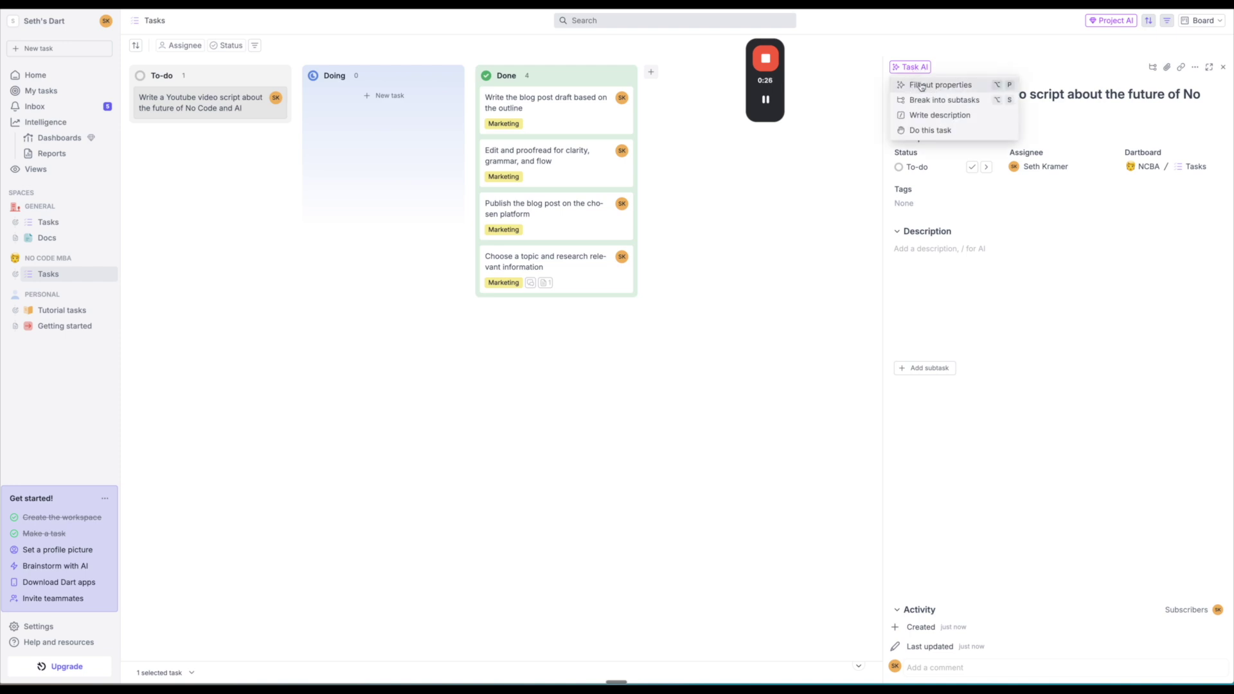
pyautogui.click(922, 86)
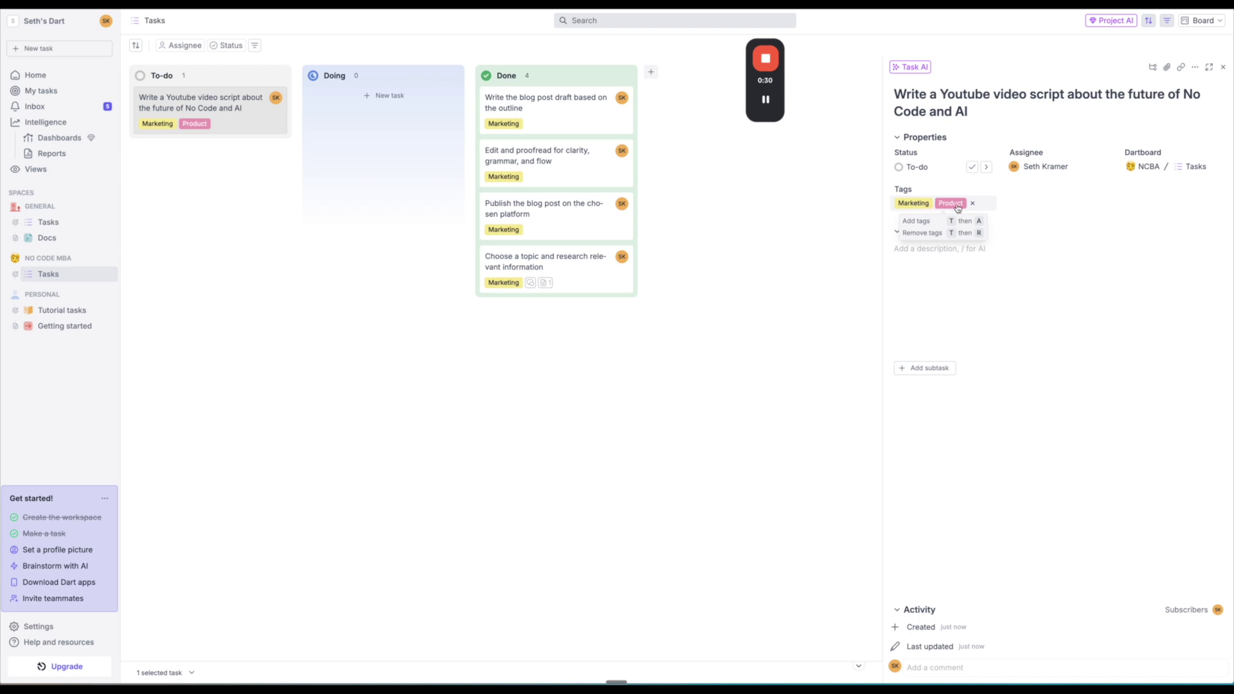
pyautogui.click(911, 67)
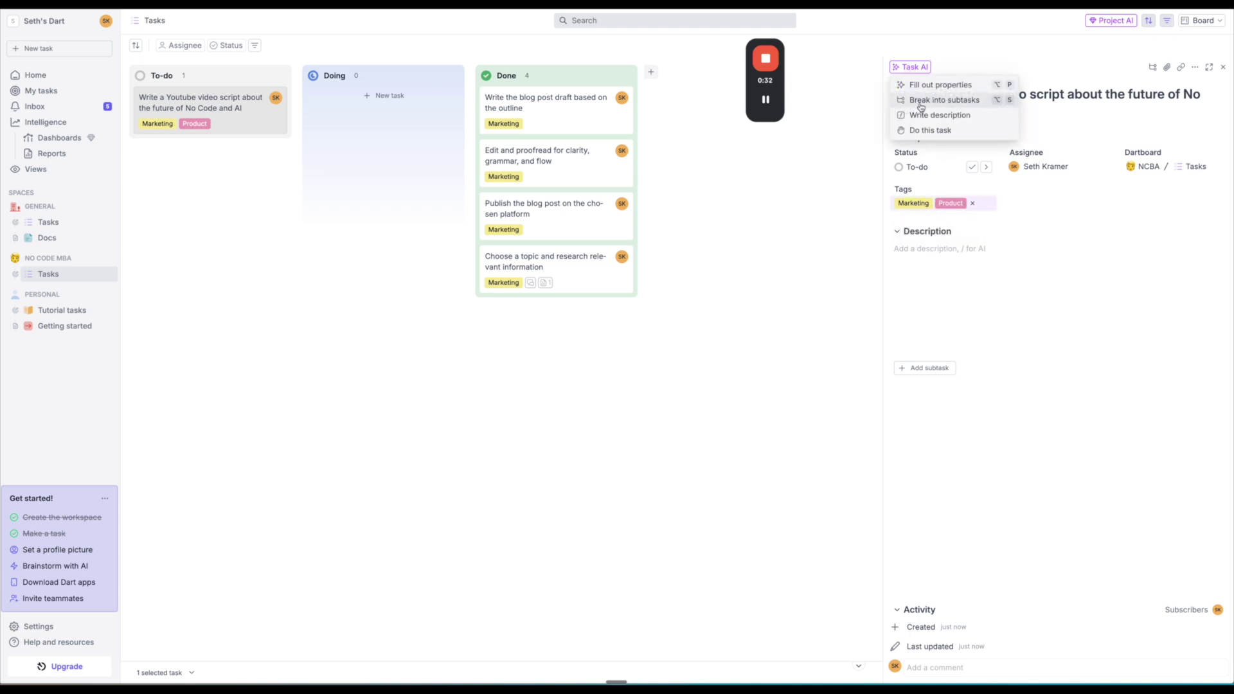
pyautogui.click(920, 100)
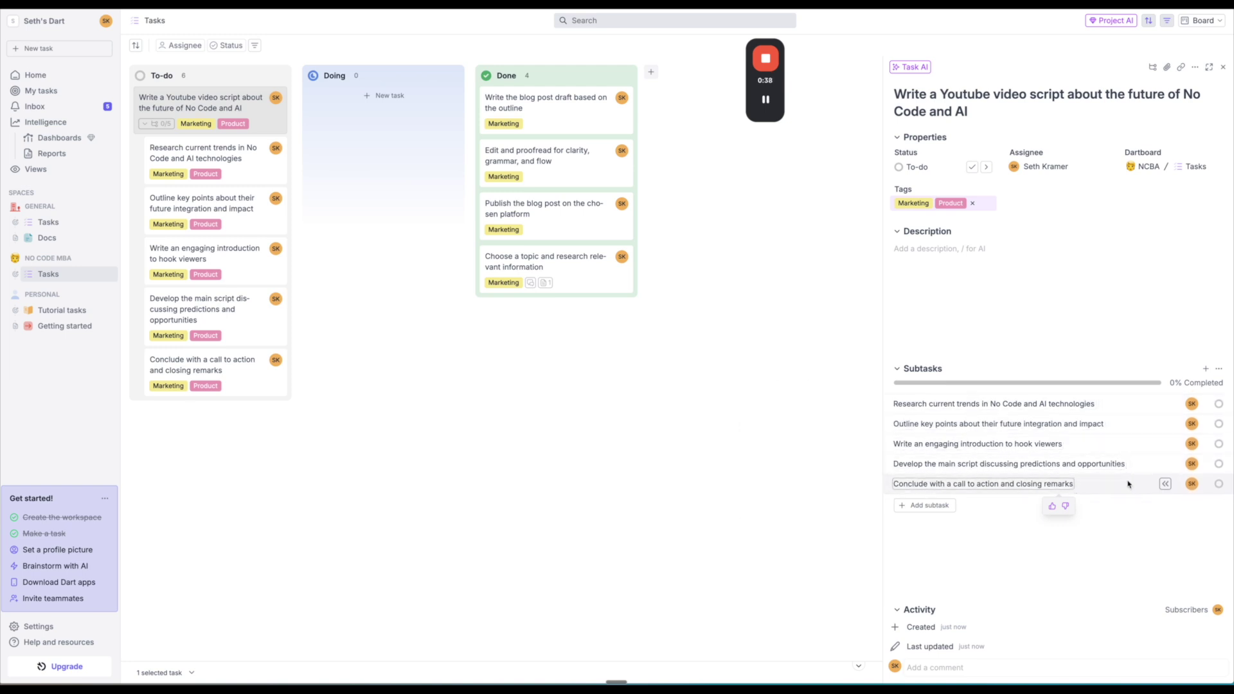
# Have Task AI generate text for the YouTube script task's description
pyautogui.click(916, 67)
pyautogui.click(935, 114)
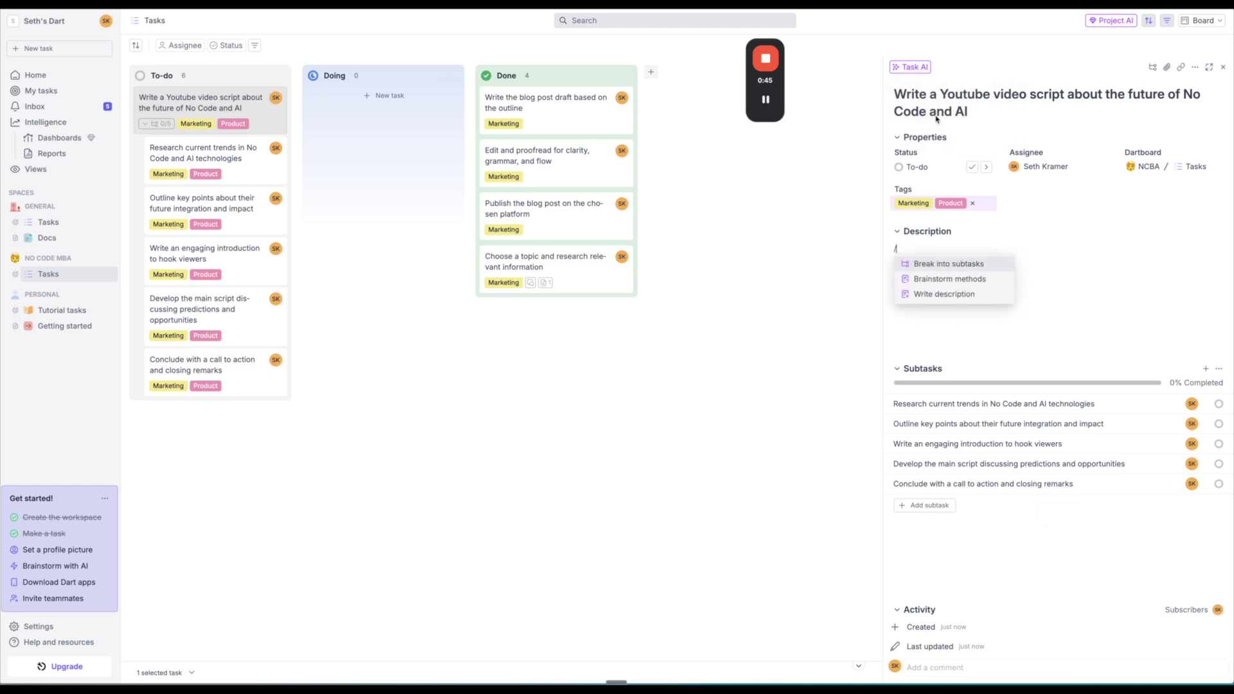
pyautogui.click(930, 281)
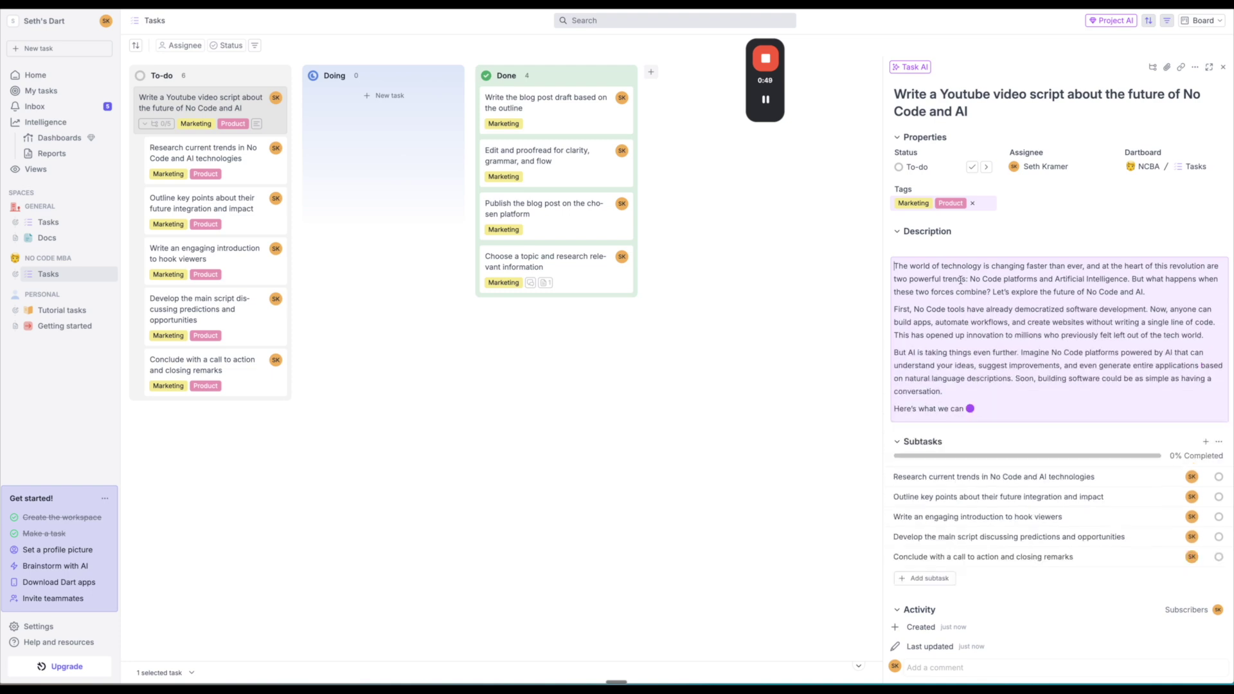
# Review the Task AI options and the subtasks, opening the details for researching trends, outlining key points and writing the introduction
pyautogui.click(910, 67)
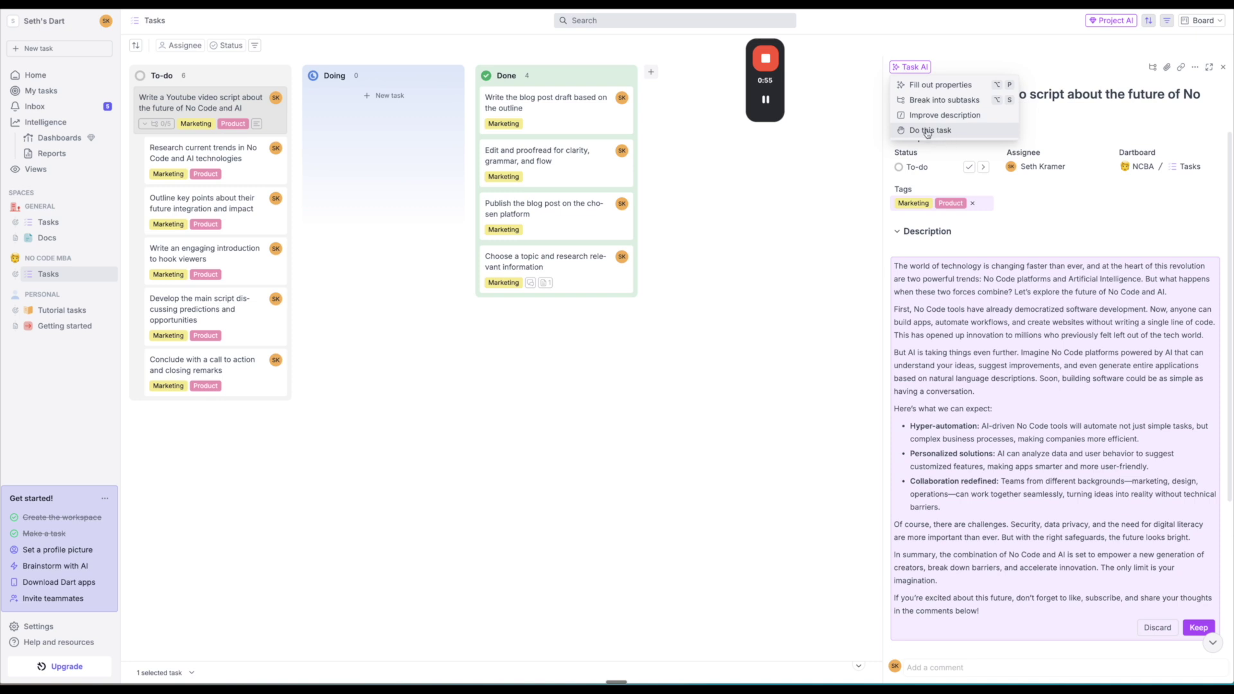
pyautogui.click(793, 125)
pyautogui.scroll(-3, 979, 211)
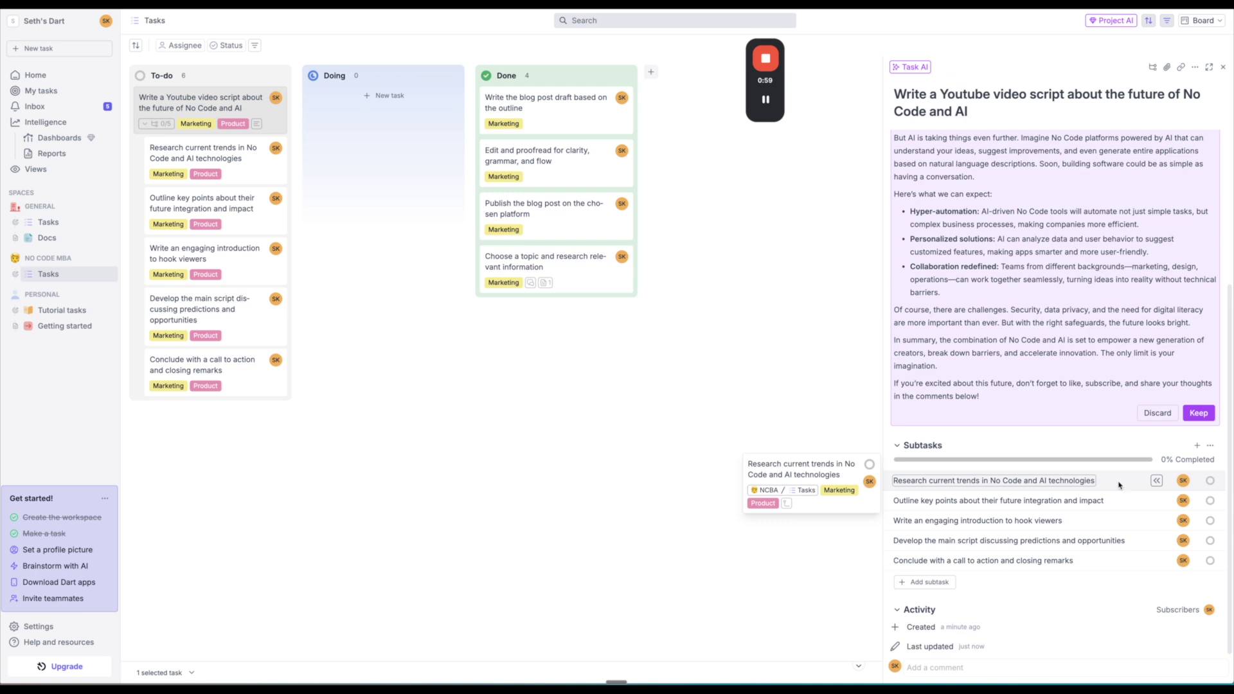
pyautogui.click(228, 154)
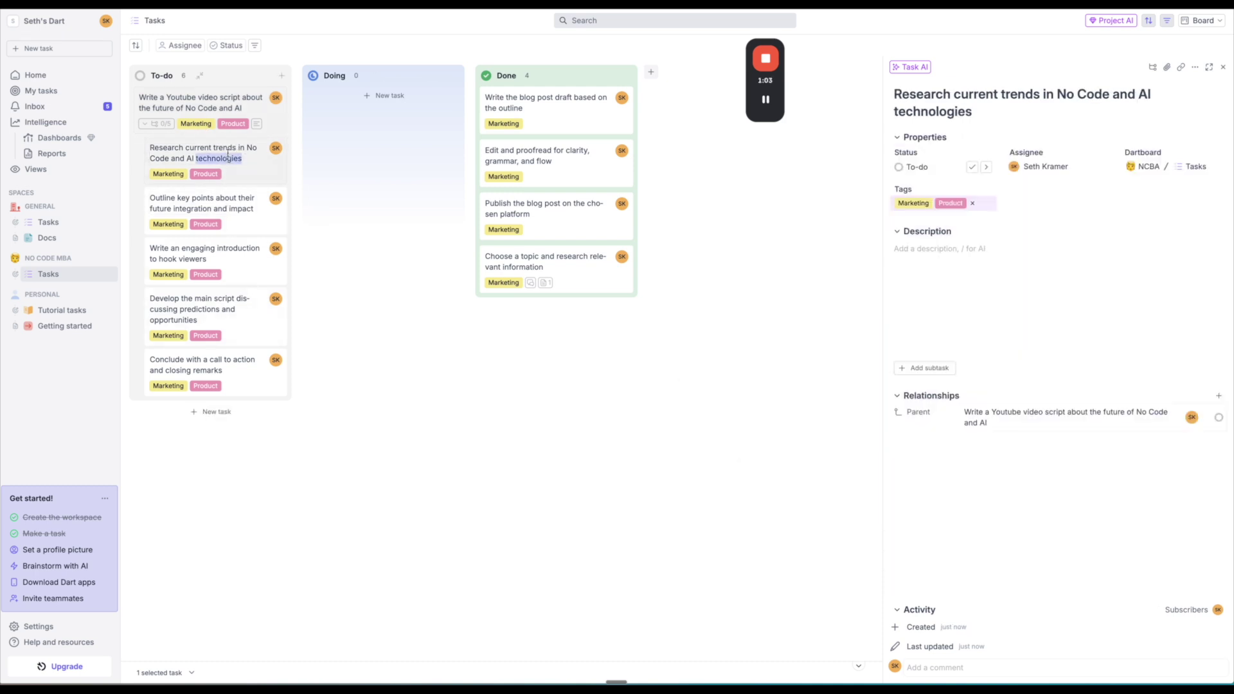
pyautogui.click(301, 185)
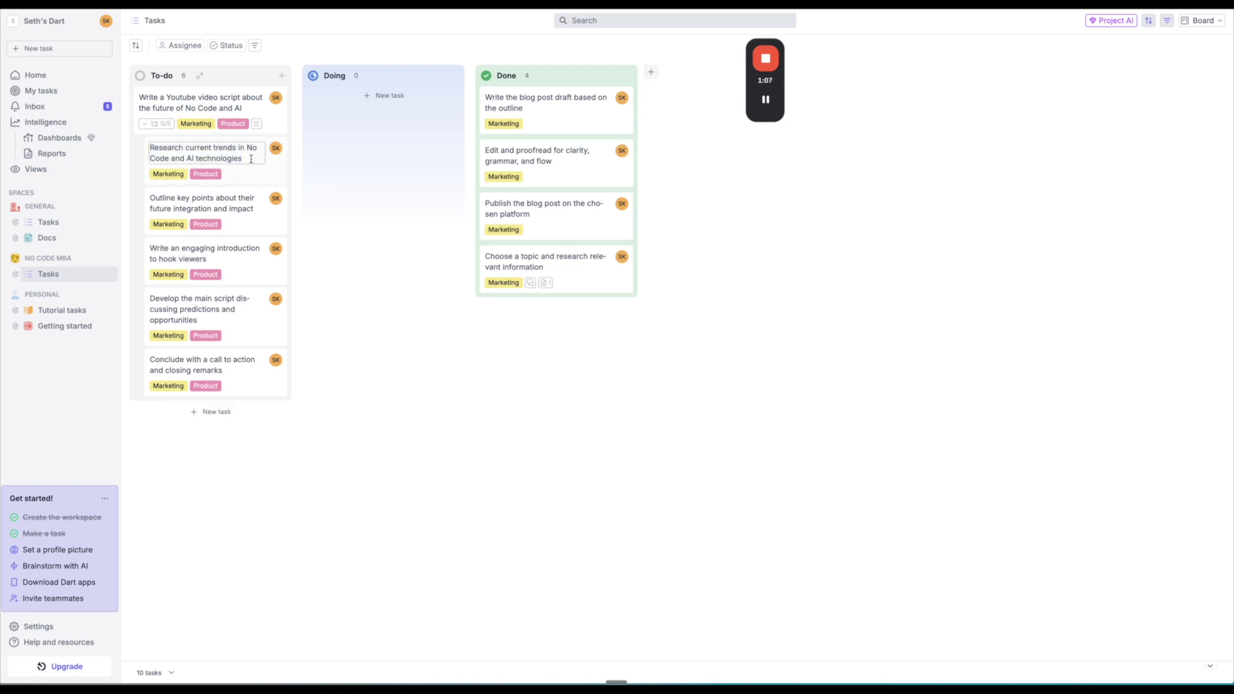
pyautogui.click(266, 226)
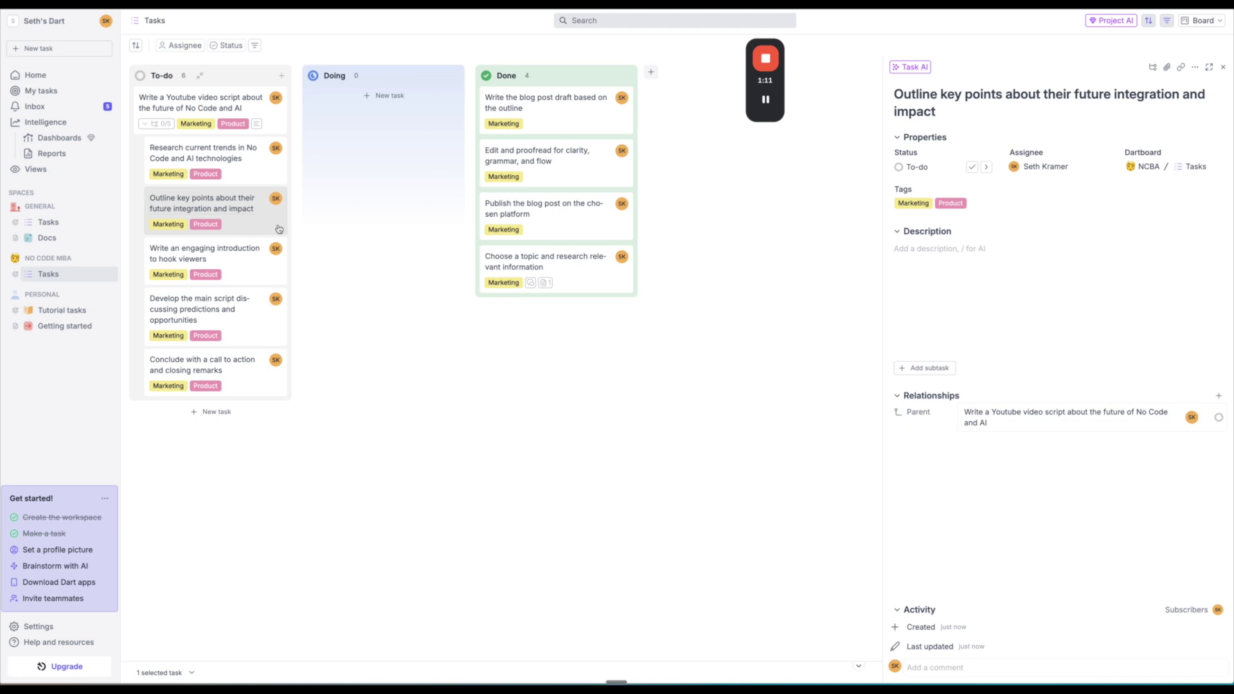
pyautogui.click(265, 276)
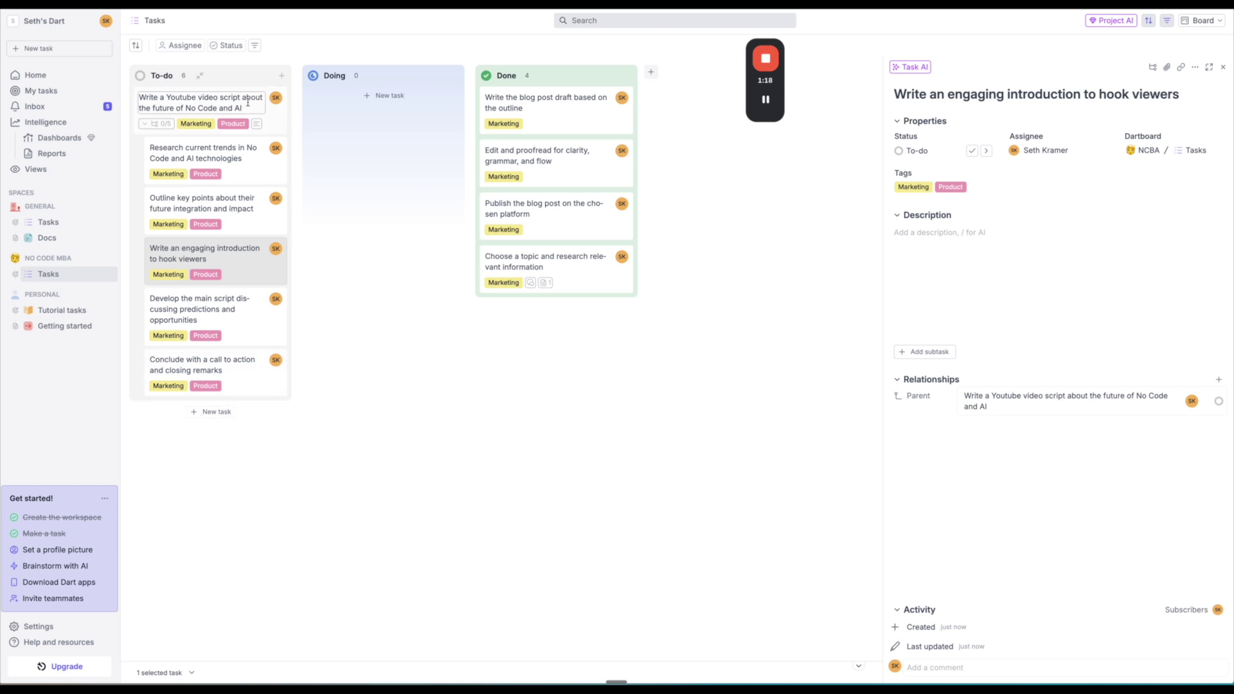
# Reopen the parent YouTube script task and assign it to Dart AI
pyautogui.click(271, 121)
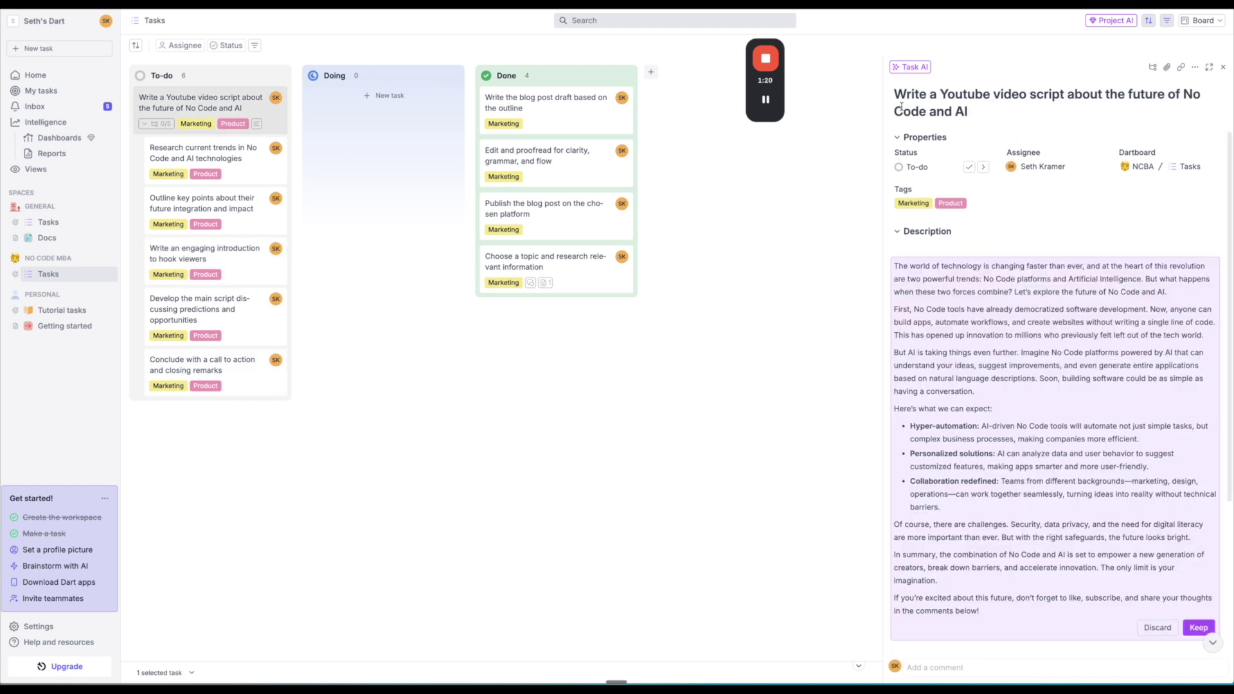
pyautogui.click(1025, 167)
pyautogui.click(1033, 210)
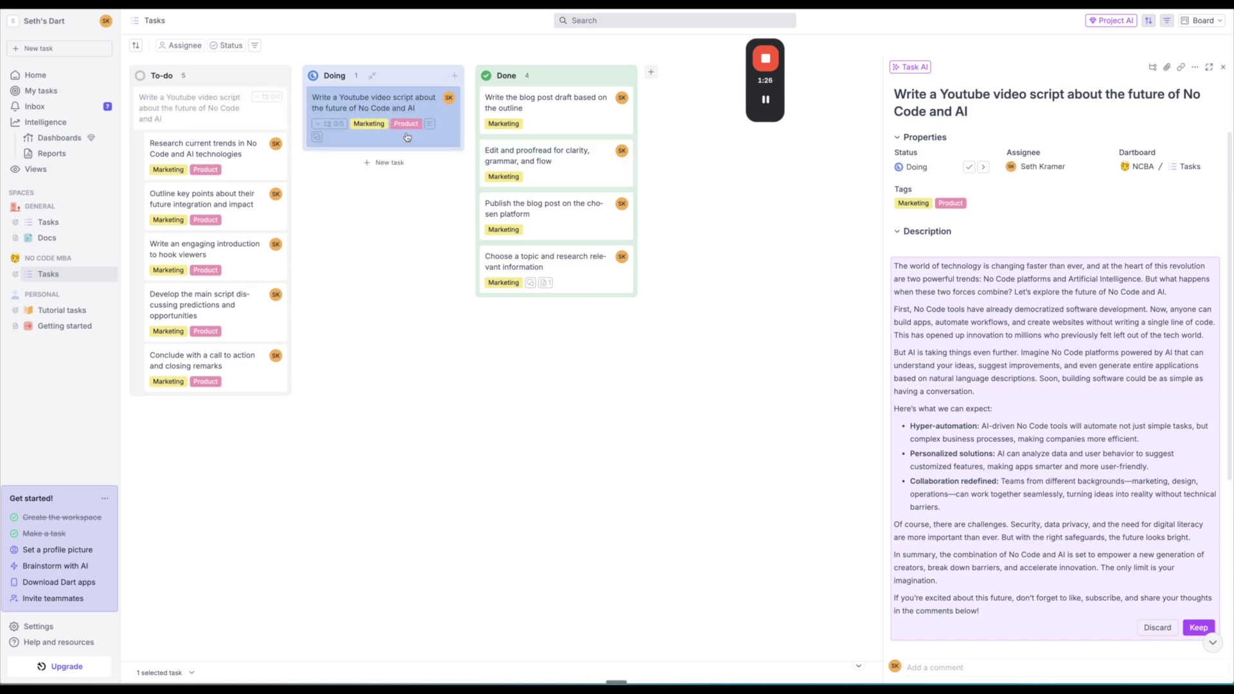
# Check the script task's activity for Dart AI's comments on its progress
pyautogui.scroll(-4, 984, 518)
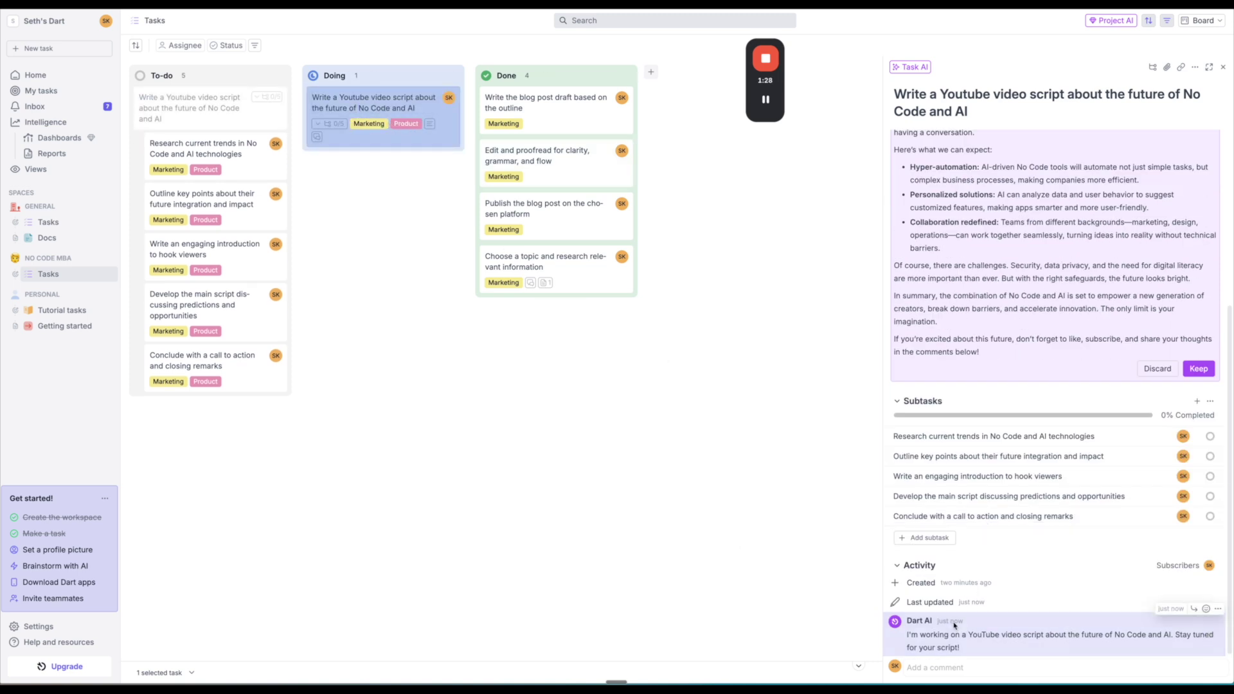
pyautogui.moveTo(919, 637); pyautogui.dragTo(1152, 632)
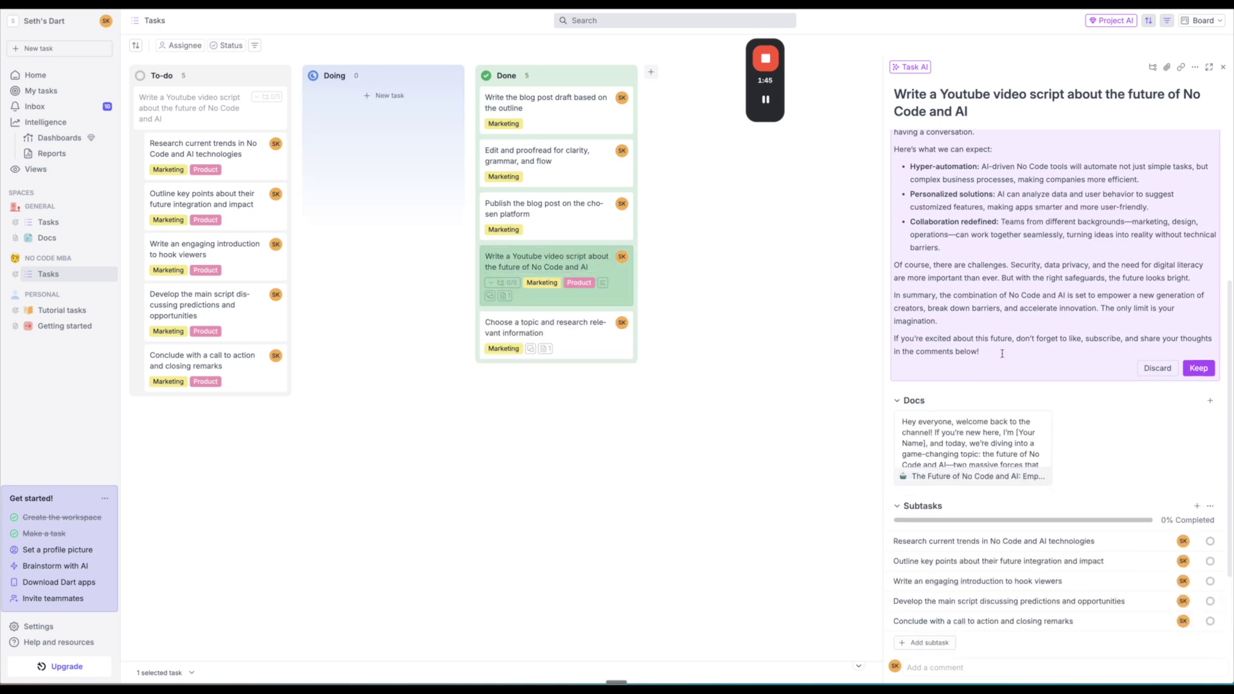
pyautogui.scroll(-2, 1055, 515)
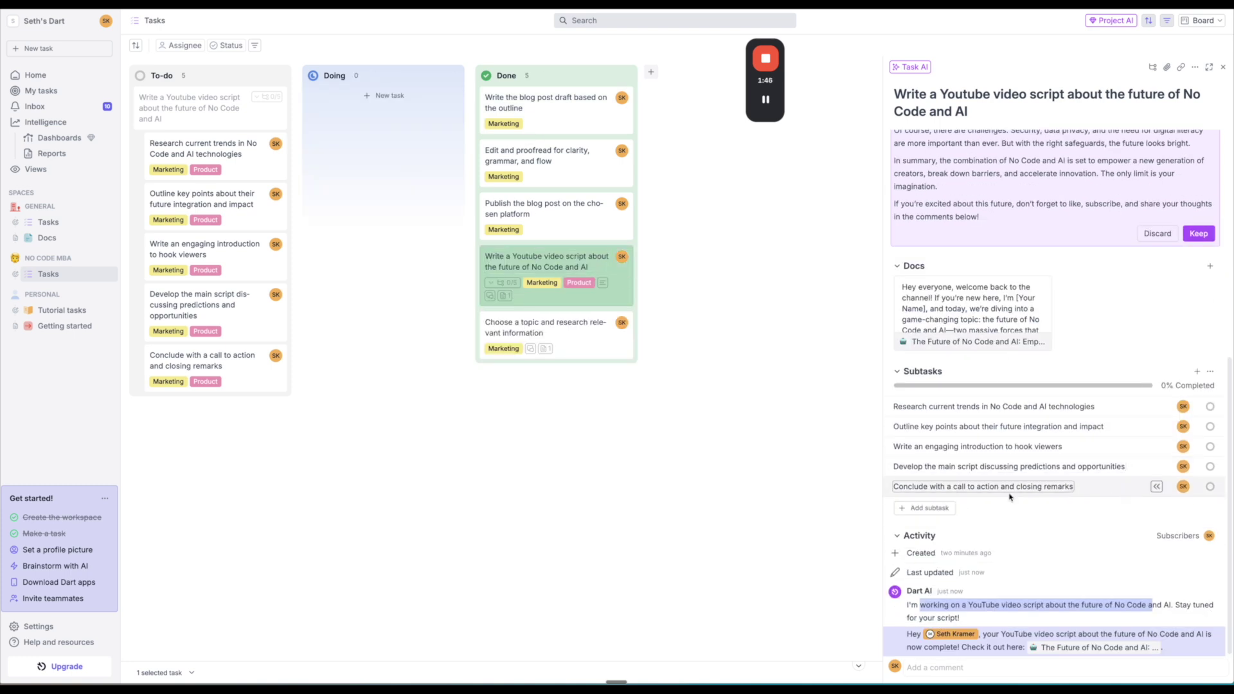
# Open the script task's linked doc on the future of No Code and AI and read it from introduction to Final Thoughts
pyautogui.click(983, 317)
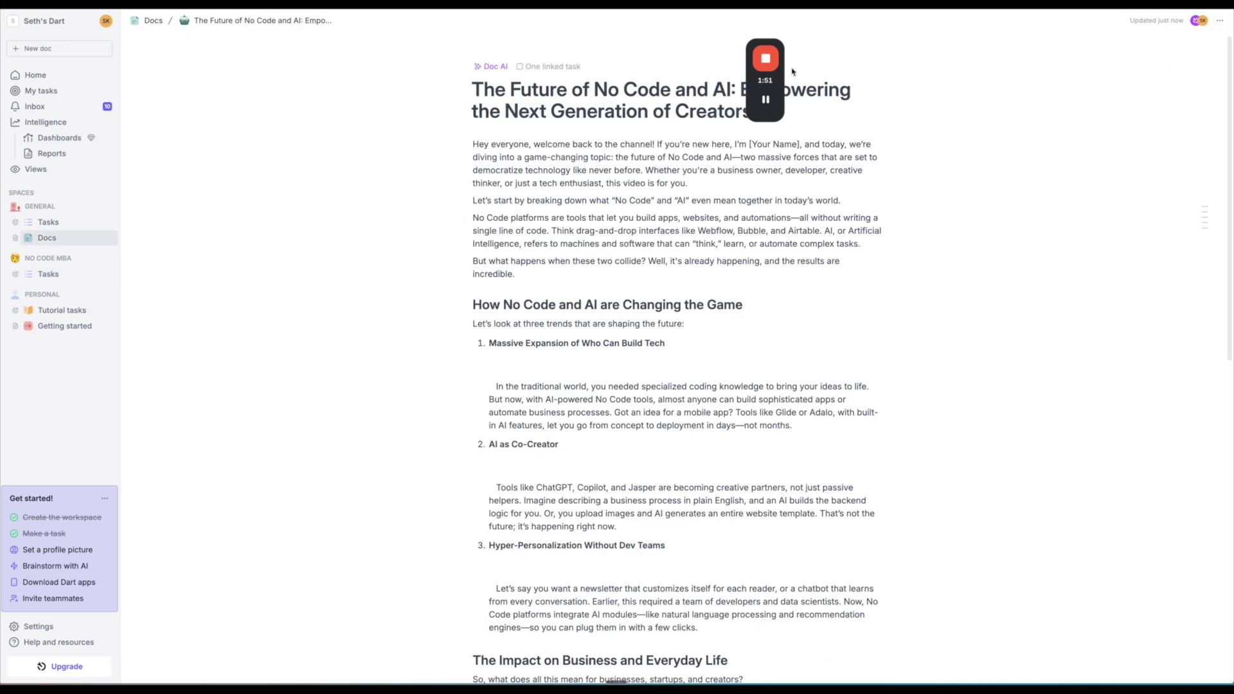
pyautogui.scroll(-2, 813, 220)
pyautogui.scroll(-5, 756, 296)
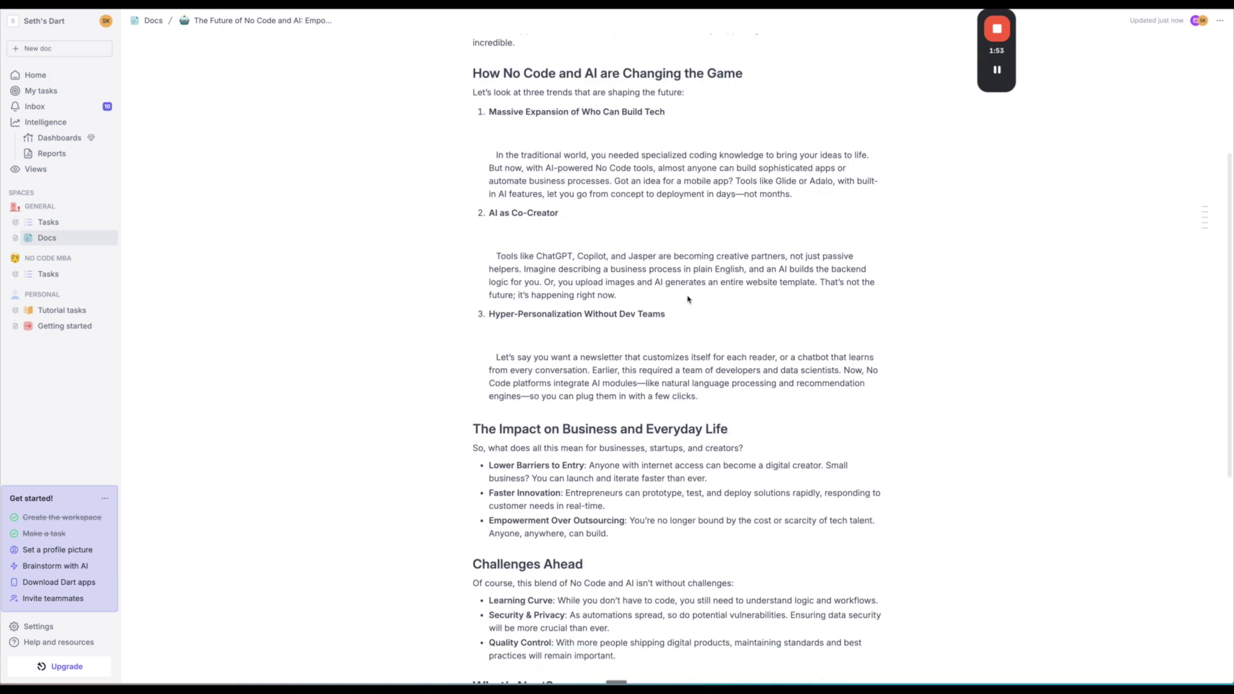
pyautogui.scroll(-7, 661, 293)
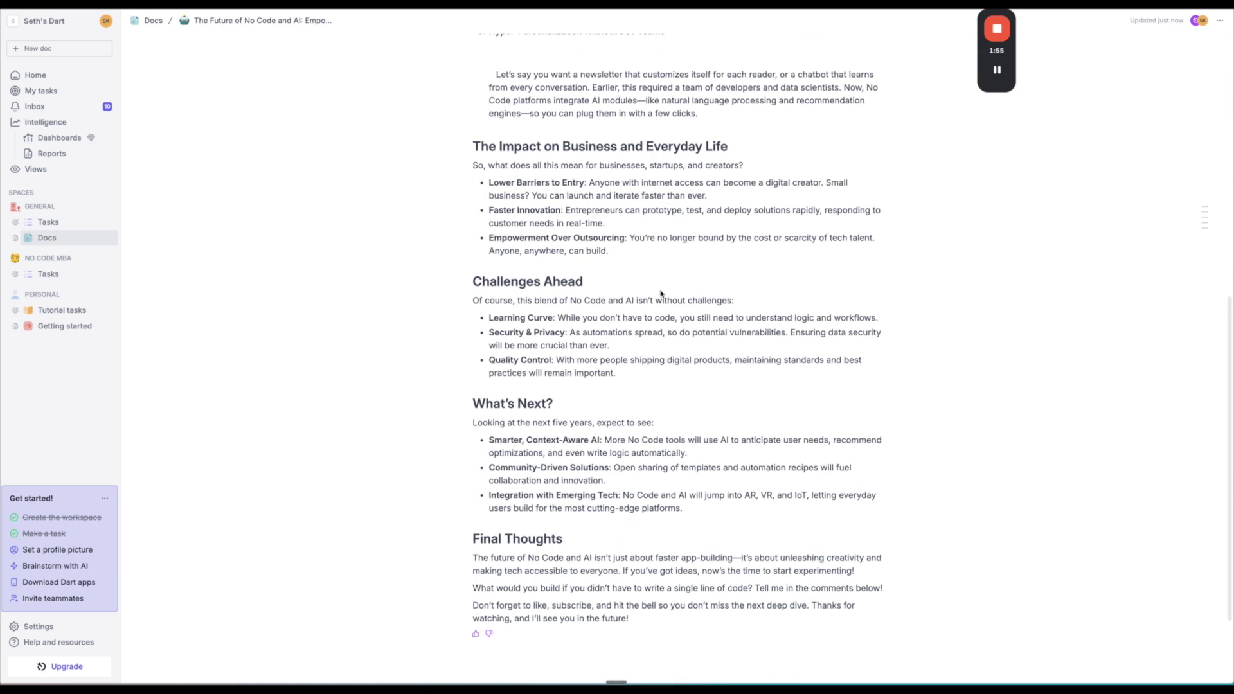
pyautogui.scroll(9, 558, 191)
pyautogui.scroll(-10, 629, 324)
pyautogui.scroll(13, 566, 412)
pyautogui.scroll(-12, 586, 449)
pyautogui.scroll(12, 628, 353)
# Leave the script doc for the Docs list and return to the No Code MBA task board
pyautogui.click(158, 21)
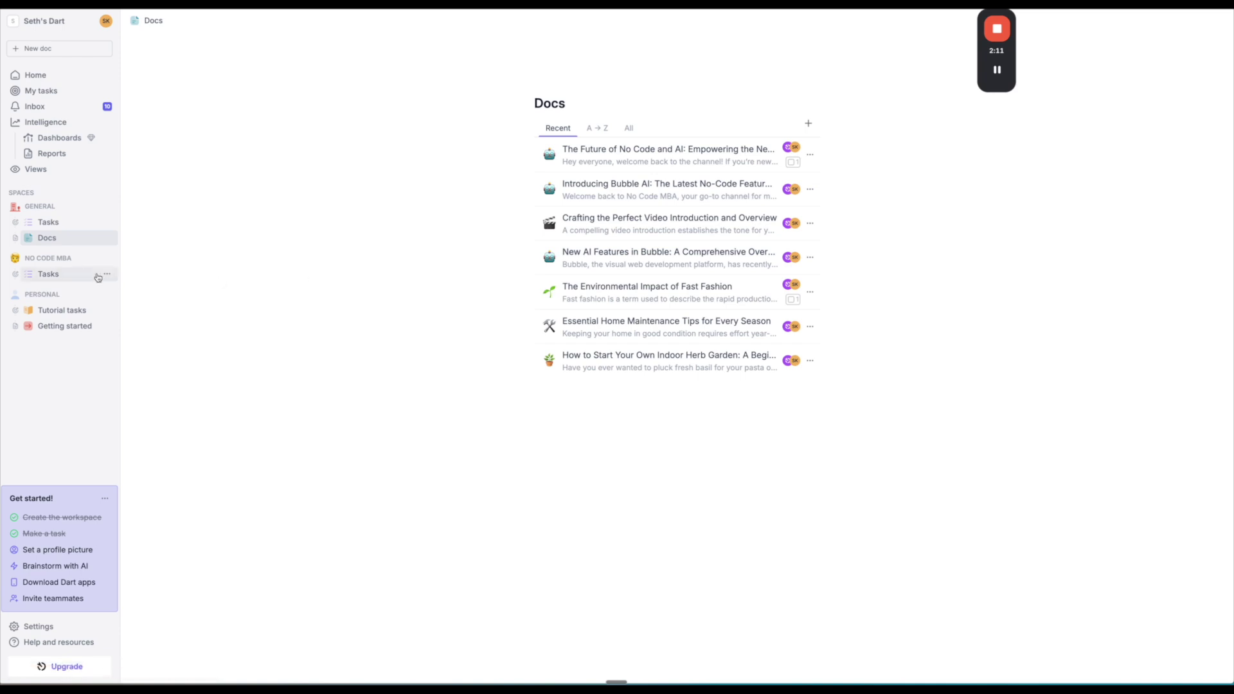
pyautogui.click(49, 274)
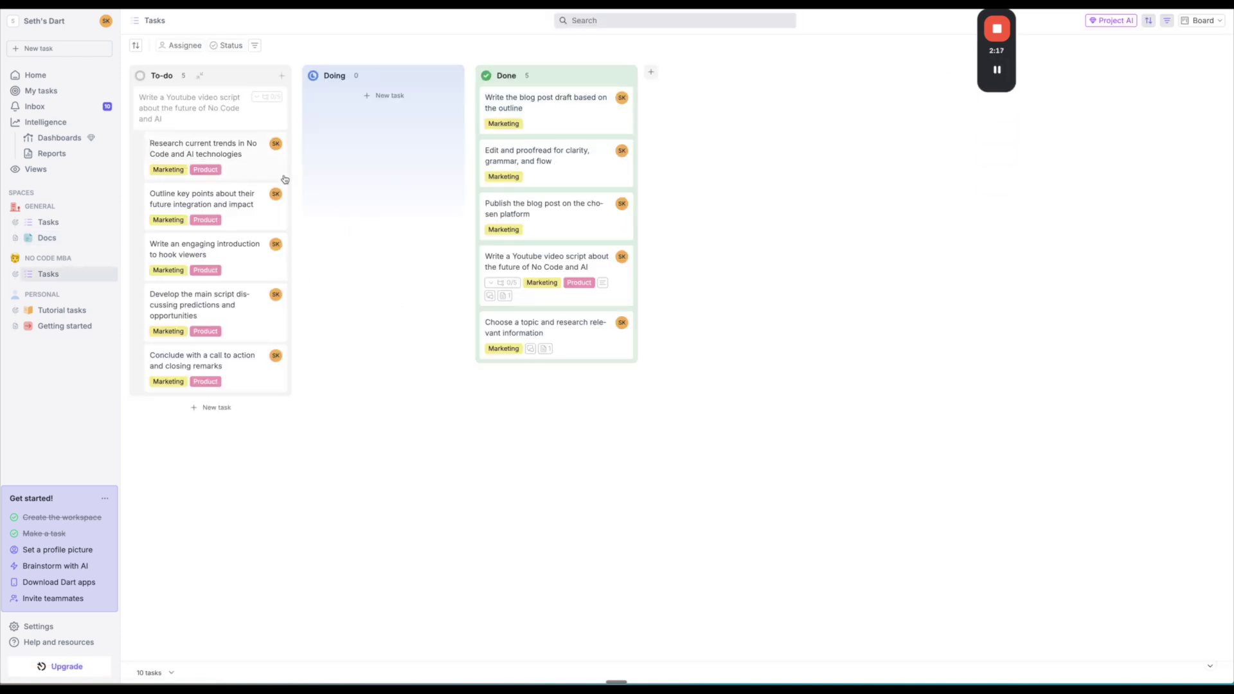
# Open the details of the To-do task "Create an blog post image for a blog about AI with a futuristic computer"
pyautogui.moveTo(998, 78)
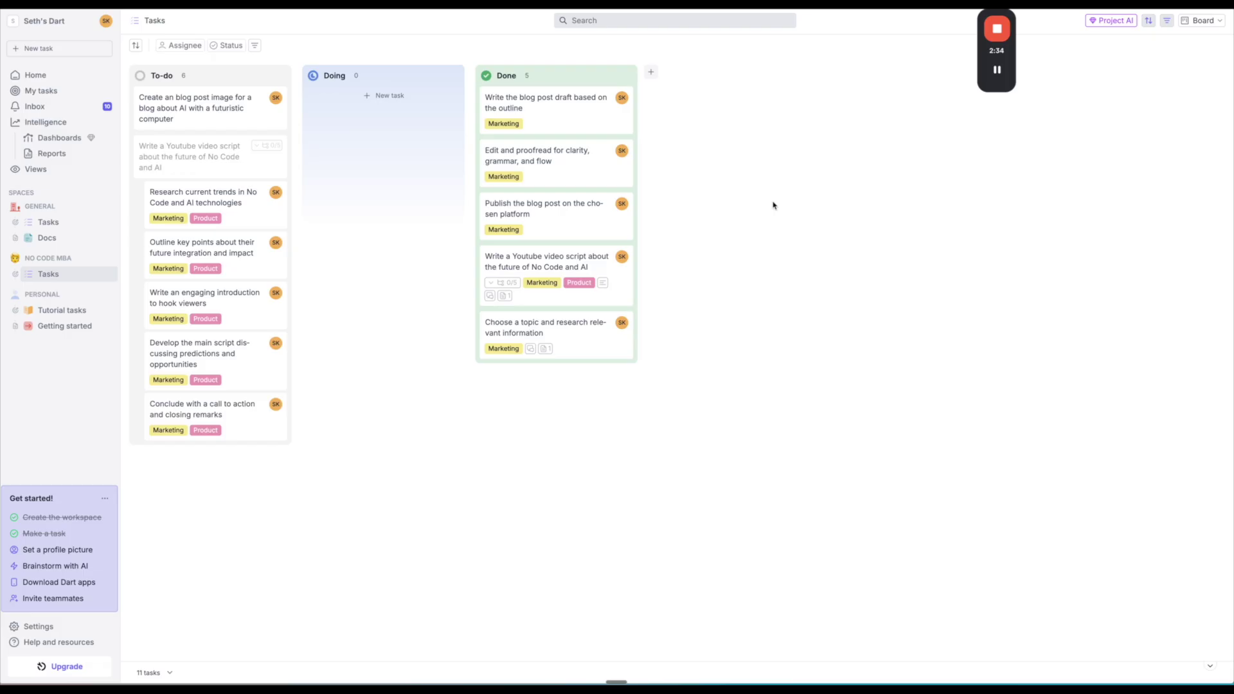
pyautogui.click(275, 122)
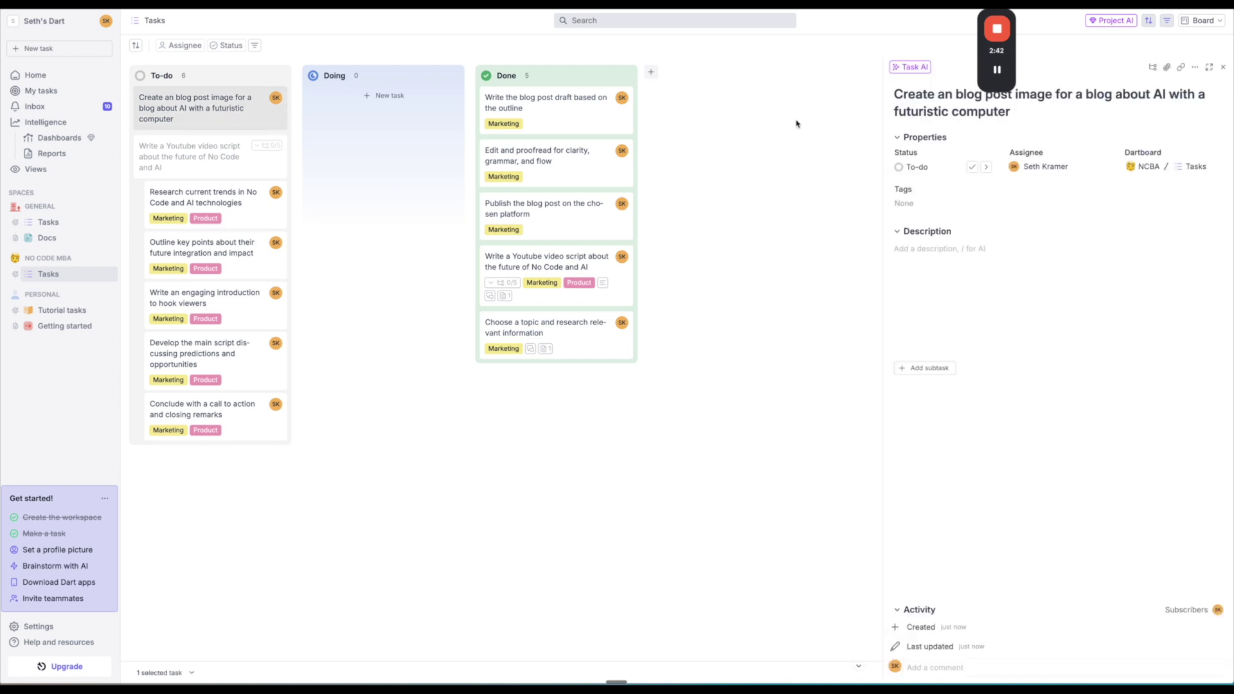
pyautogui.moveTo(1016, 63); pyautogui.dragTo(805, 97)
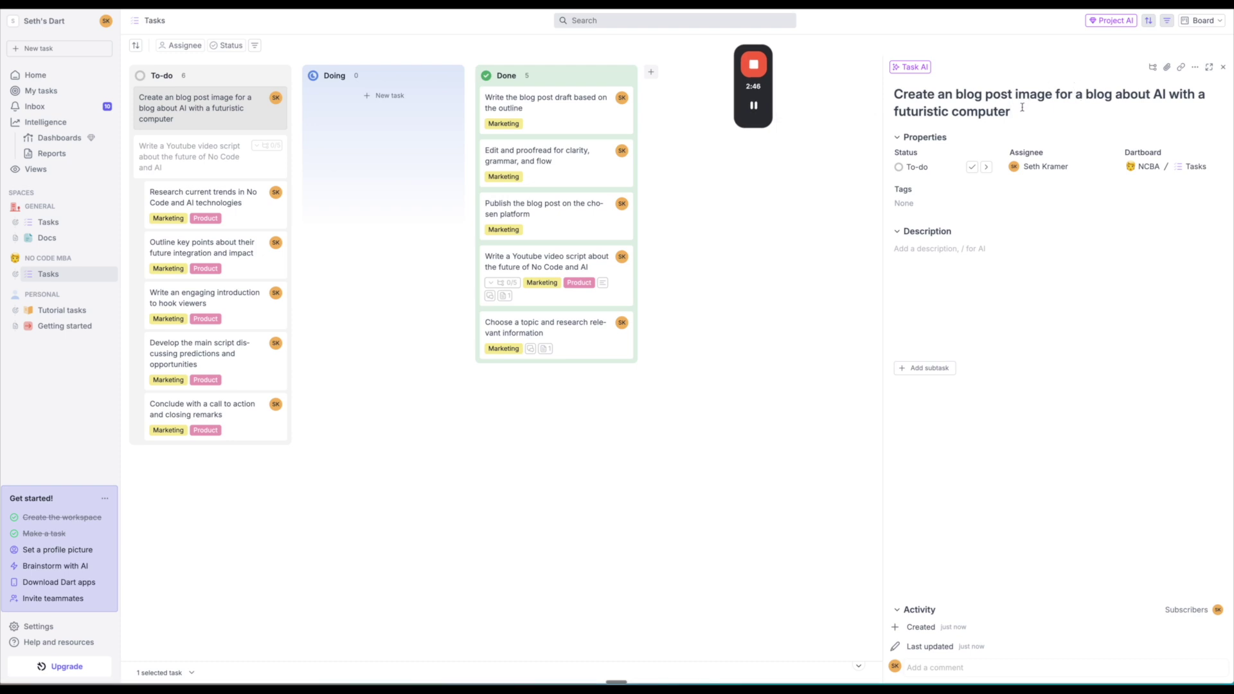
# Have Task AI carry out the blog post image task with the futuristic computer and wait for its result
pyautogui.click(911, 66)
pyautogui.click(916, 130)
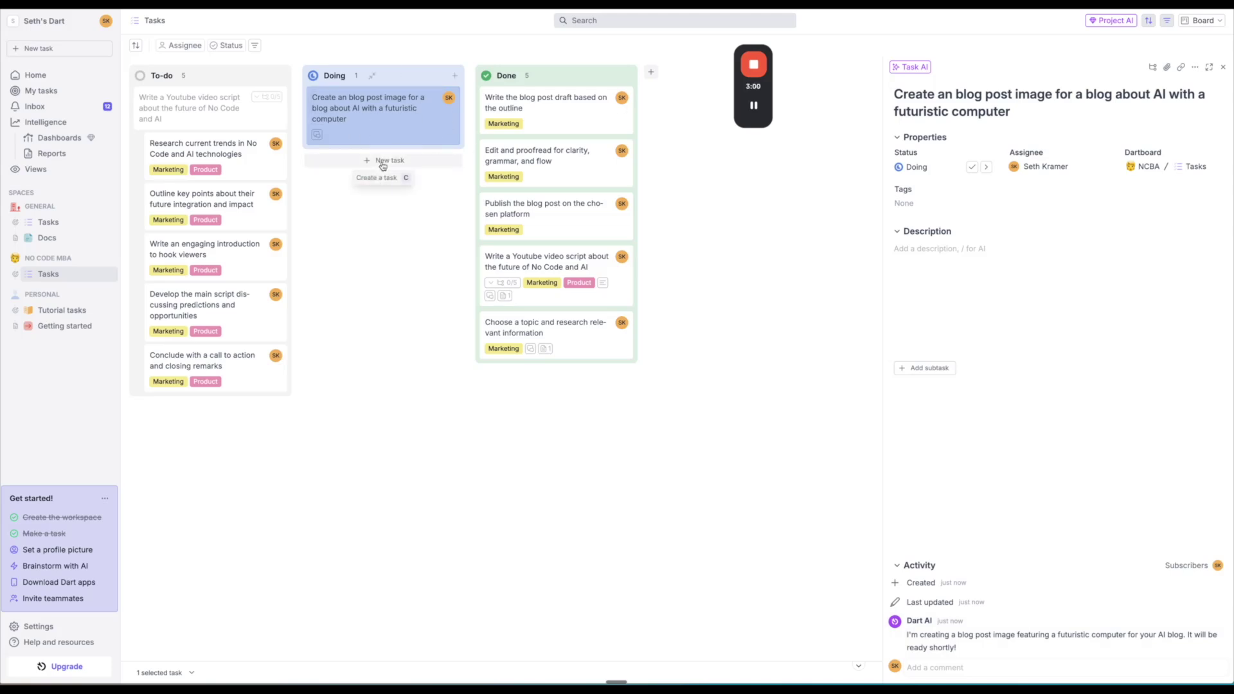
pyautogui.moveTo(758, 114)
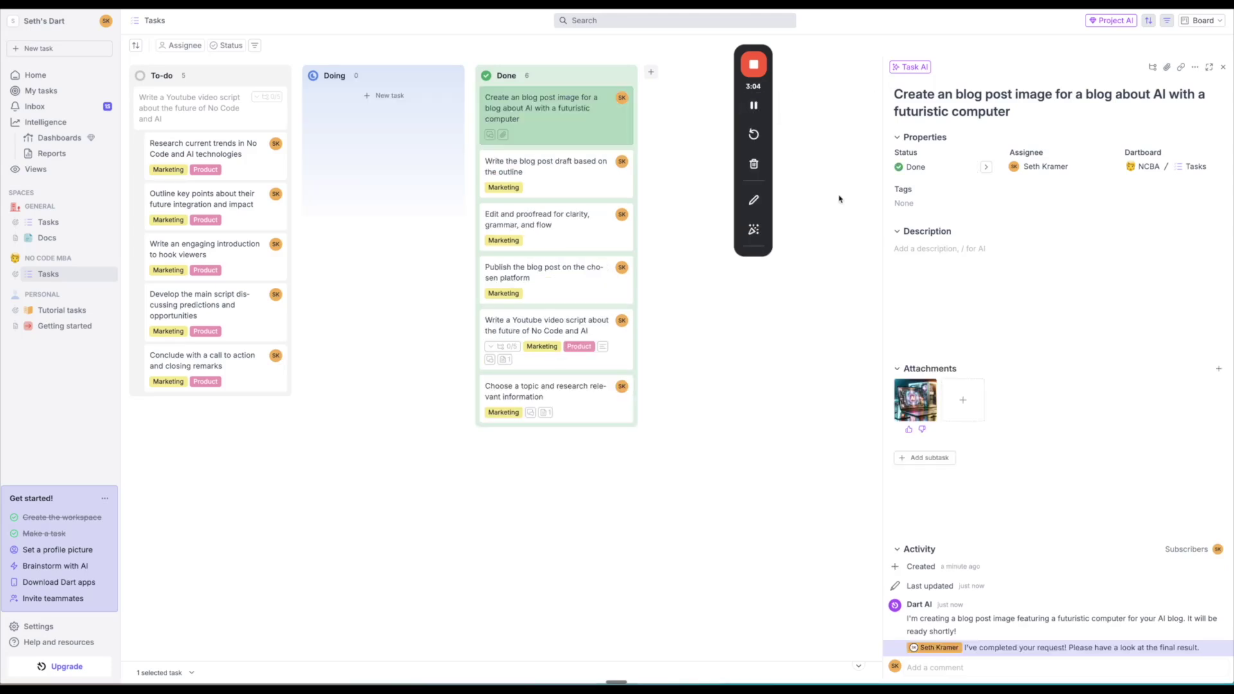
# View the generated image attached to the blog post image task at full size and close the preview
pyautogui.click(913, 403)
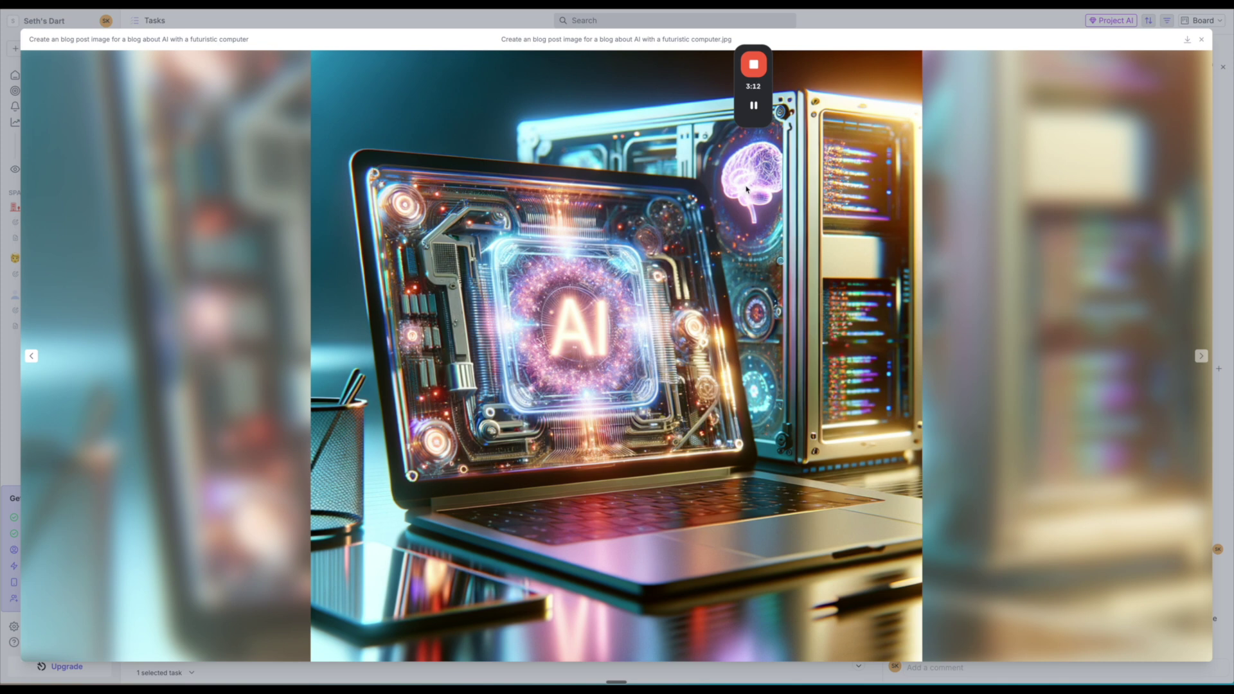
pyautogui.press('Escape')
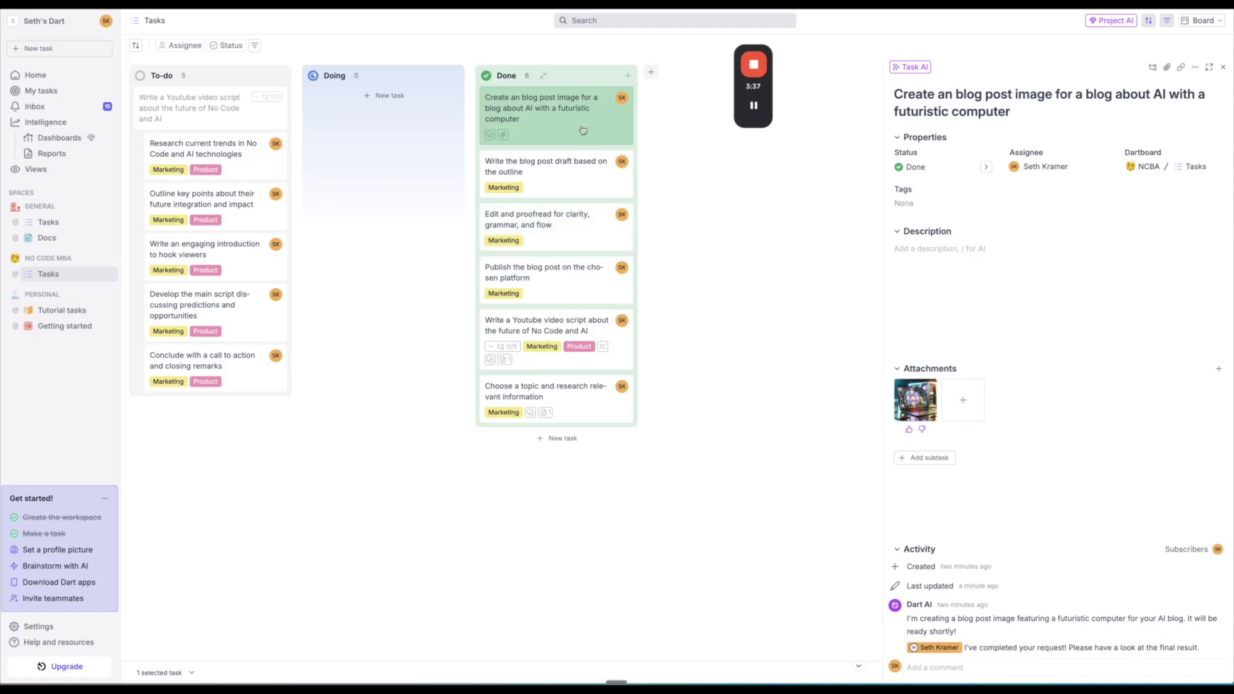
pyautogui.moveTo(755, 108)
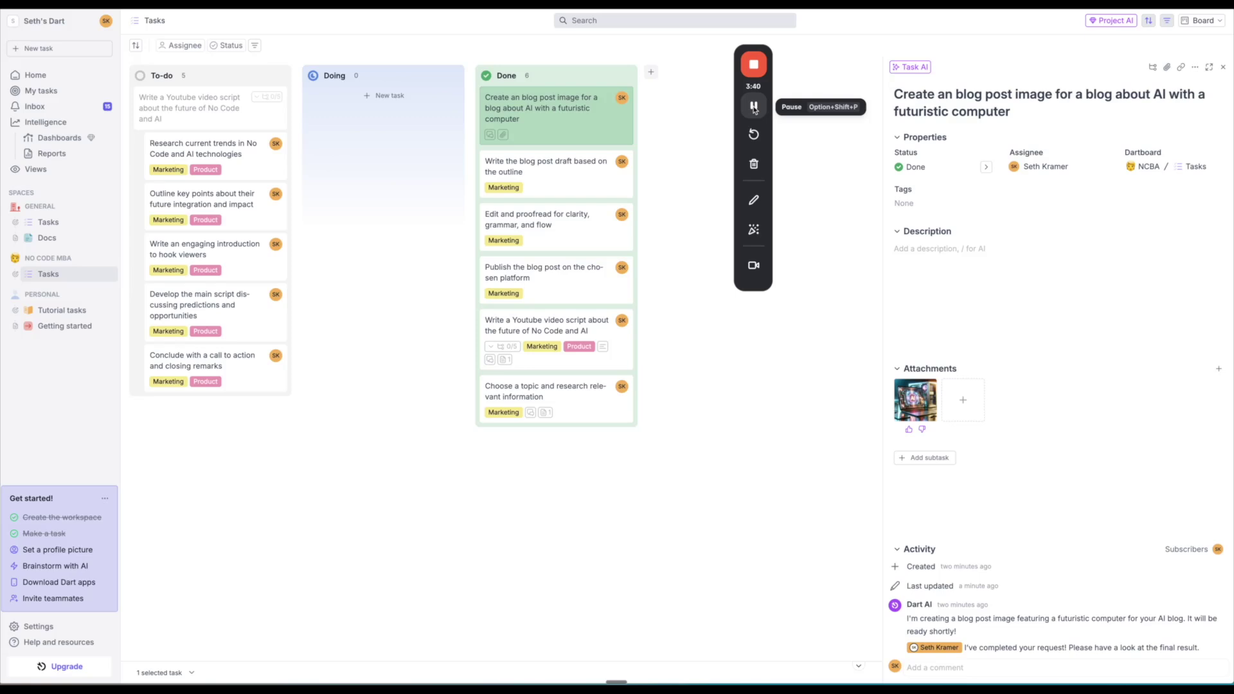
pyautogui.click(755, 108)
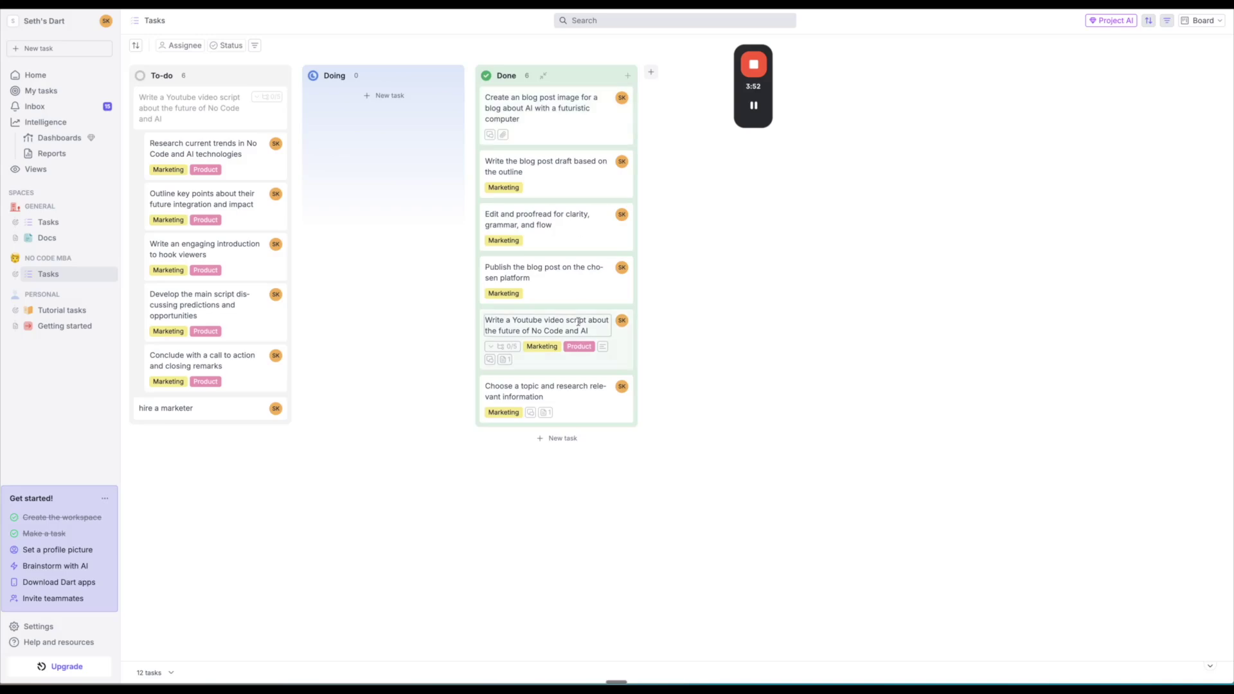
# Open the linked doc of the Done task "Write a Youtube video script about the future of No Code and AI" and skim through it
pyautogui.click(621, 349)
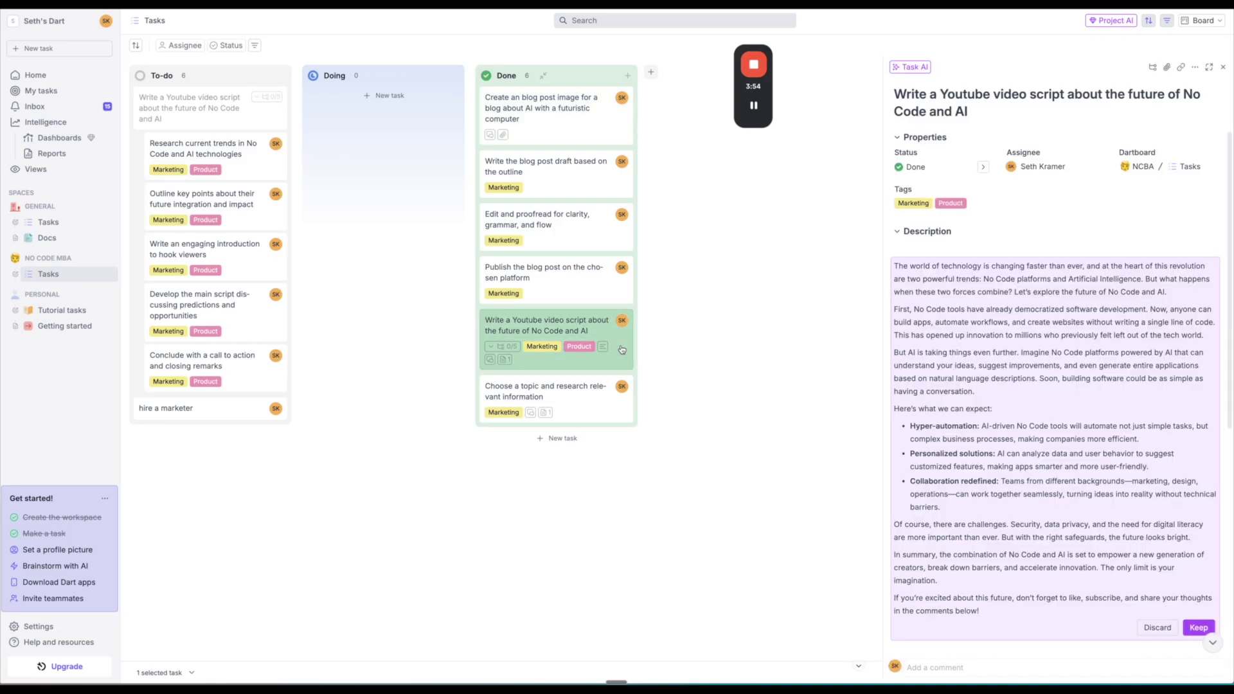
pyautogui.scroll(-3, 1012, 371)
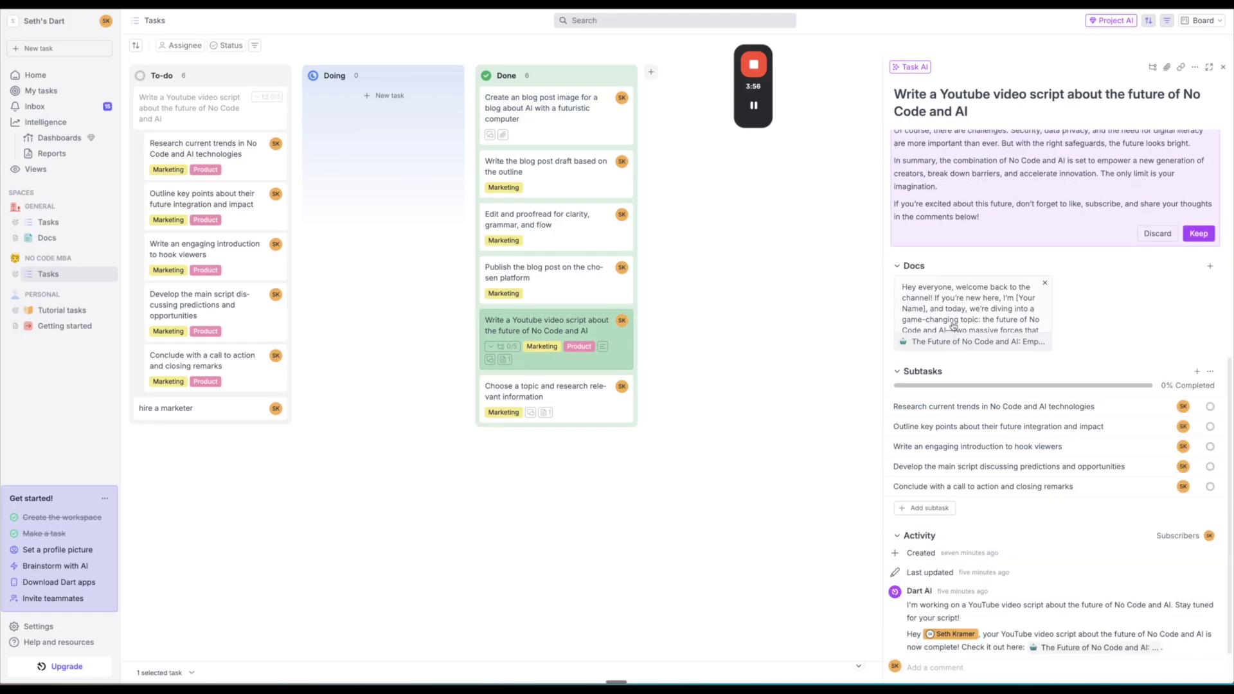
pyautogui.click(997, 305)
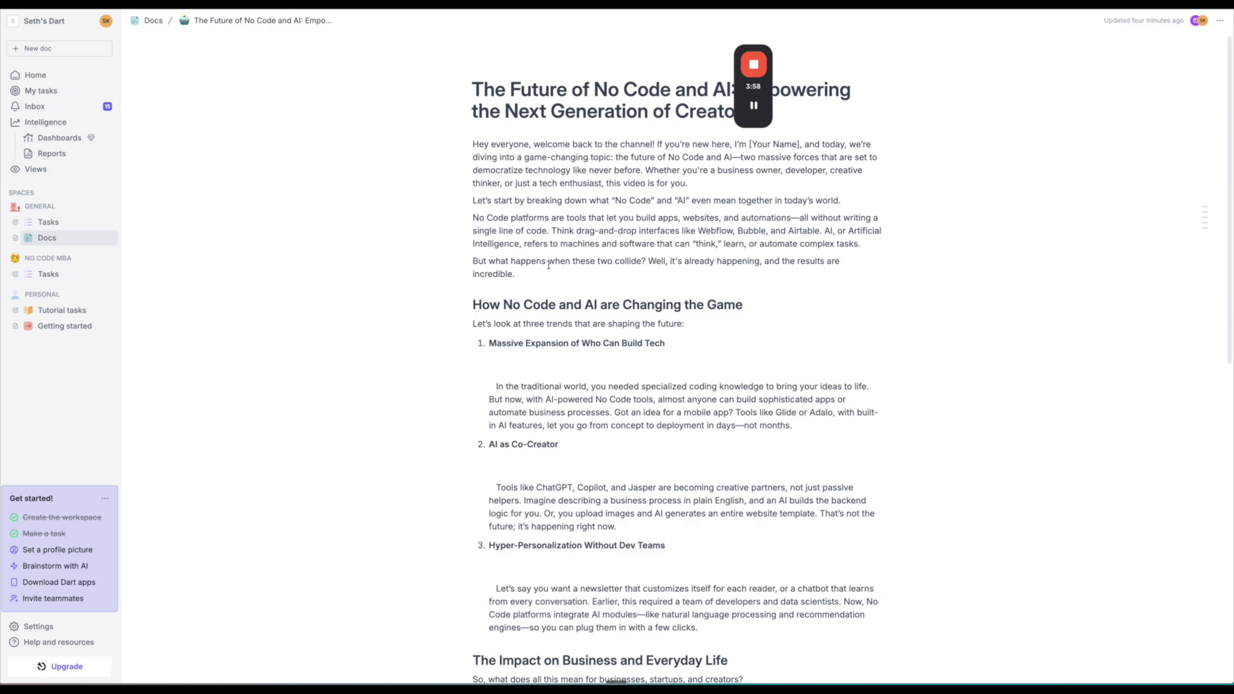
pyautogui.scroll(-10, 548, 265)
pyautogui.scroll(10, 548, 257)
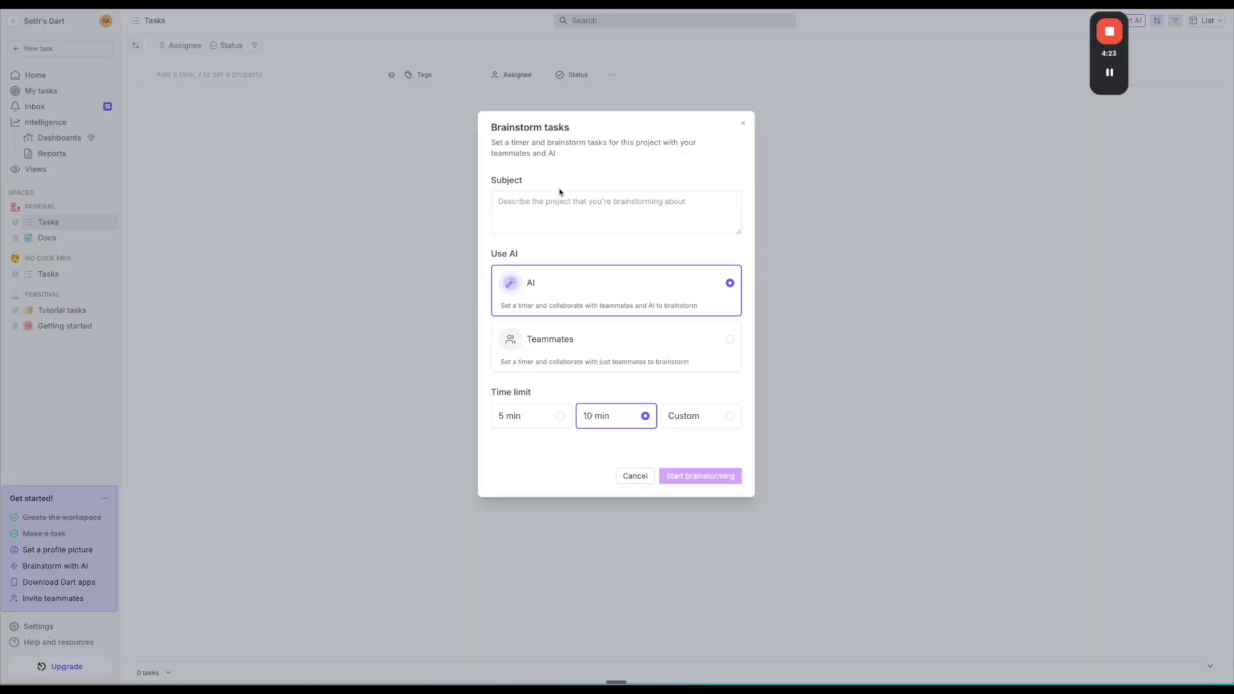
# Start a 5-minute AI brainstorm on the subject "I want to brainstorm different youtube video ideas in the no code and AI space"
pyautogui.click(531, 221)
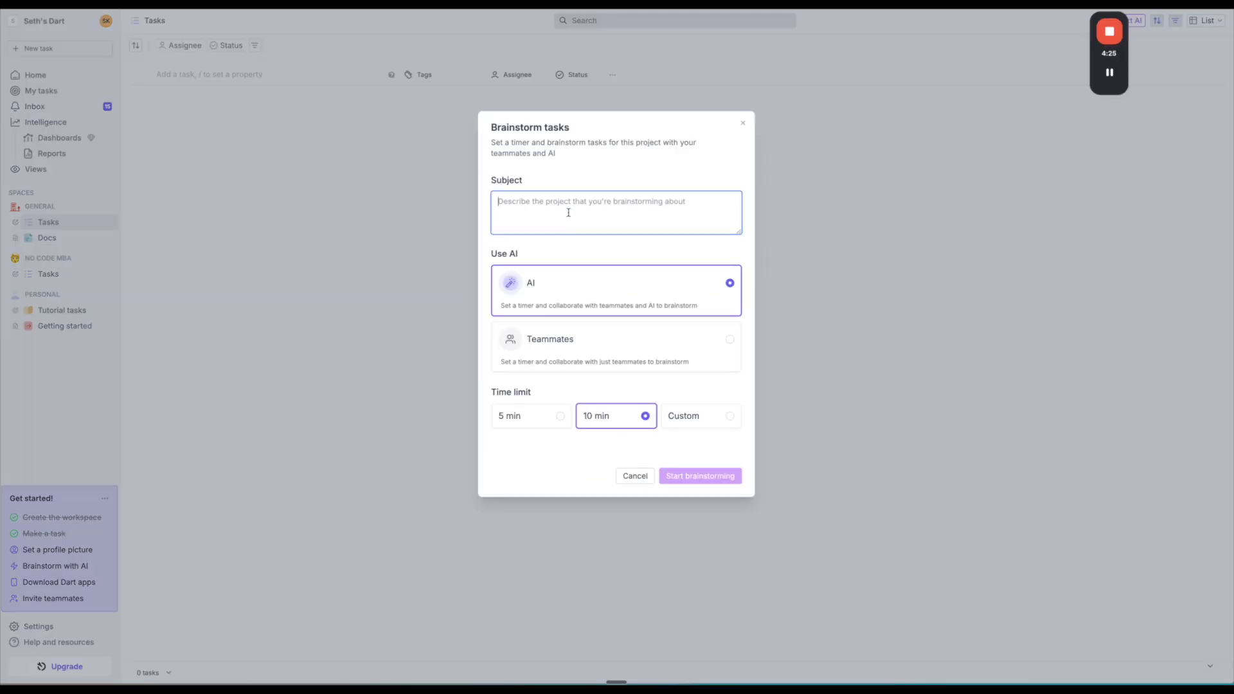
pyautogui.write('I want to brainstorm ')
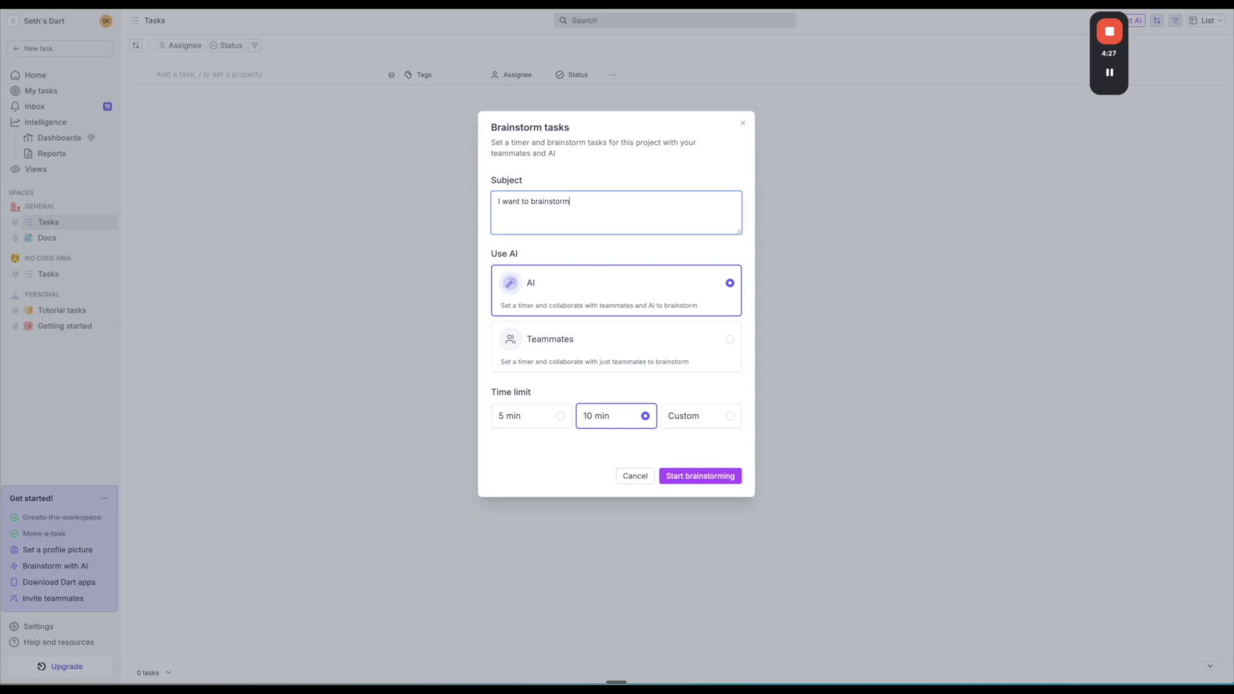
pyautogui.write('different youtube video ideas in the no code and AI space')
pyautogui.click(571, 255)
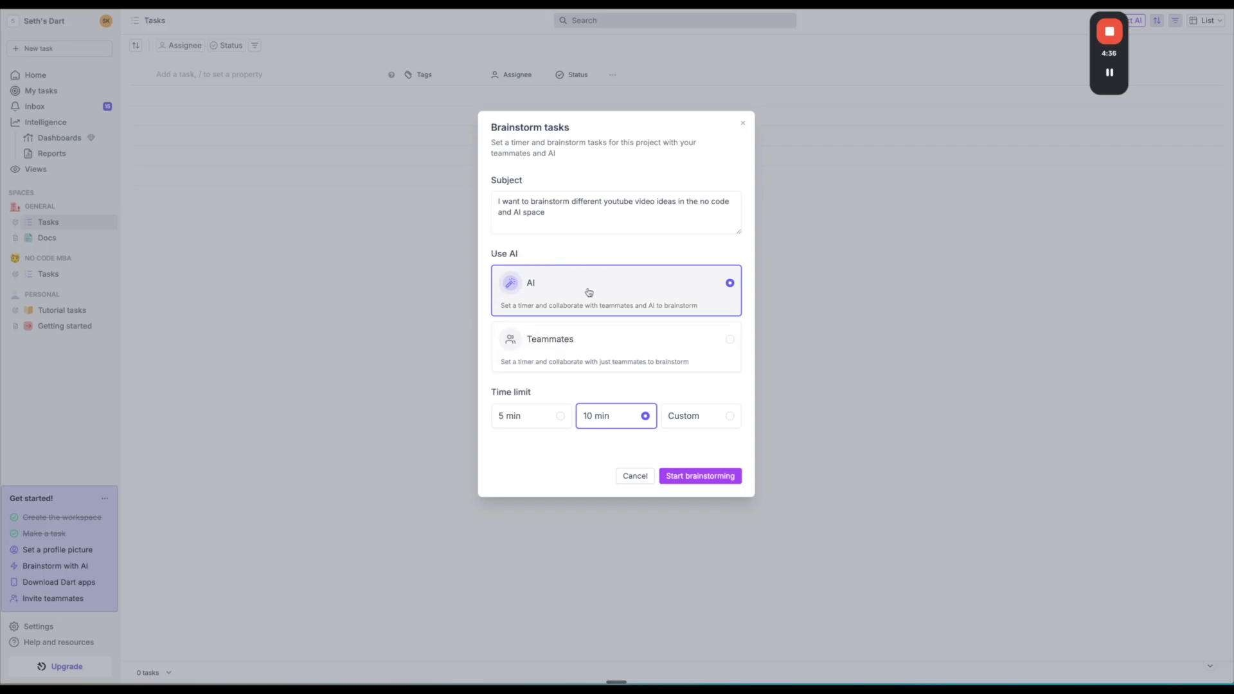
pyautogui.click(526, 419)
pyautogui.click(700, 476)
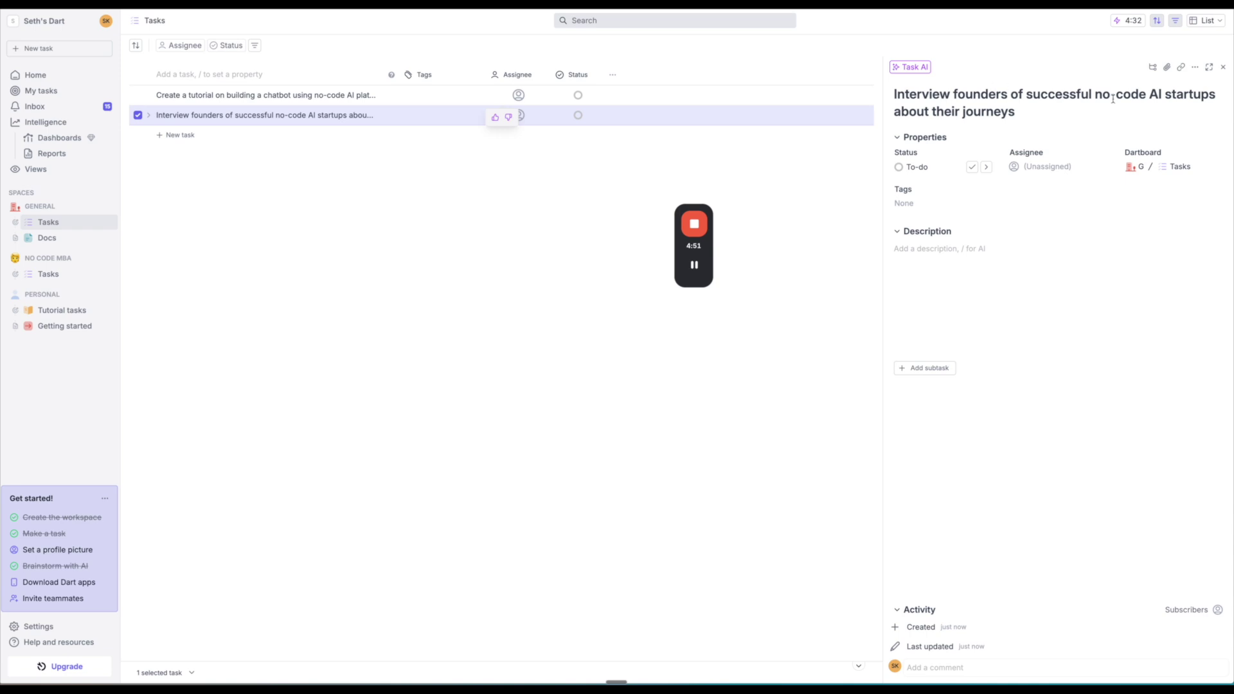
# Inspect the details and tag options of the brainstormed task about a no-code AI chatbot tutorial
pyautogui.click(372, 95)
pyautogui.click(431, 98)
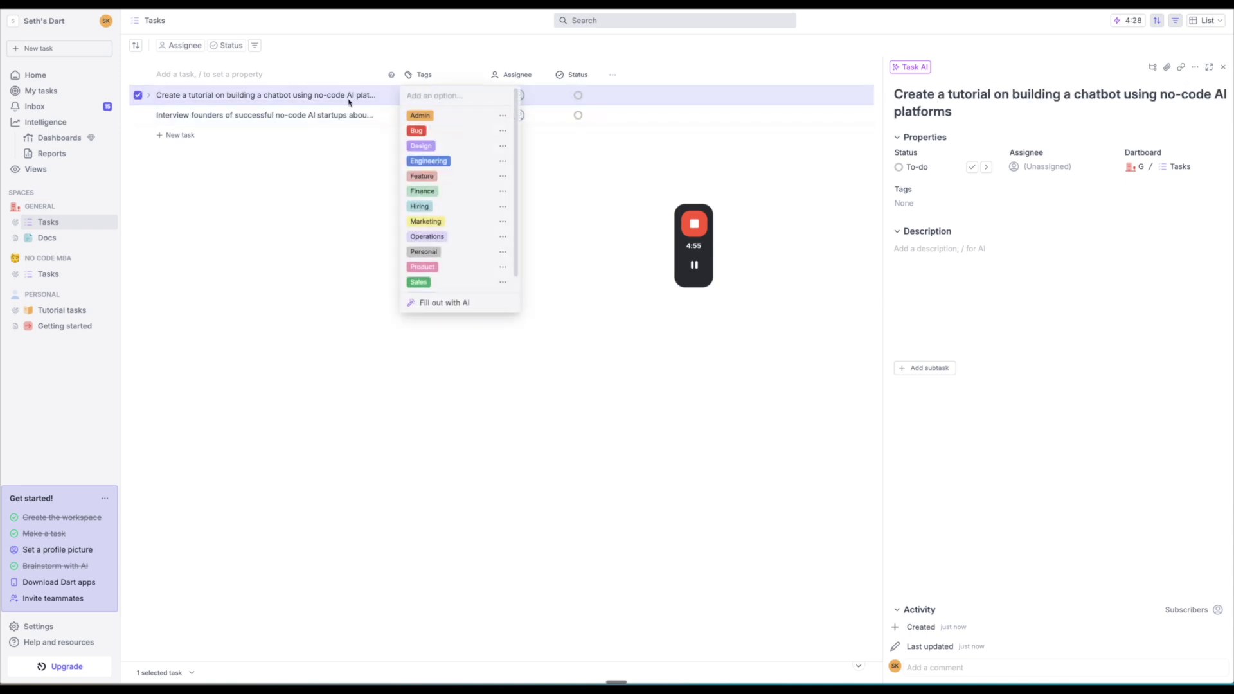
pyautogui.click(313, 96)
pyautogui.click(149, 96)
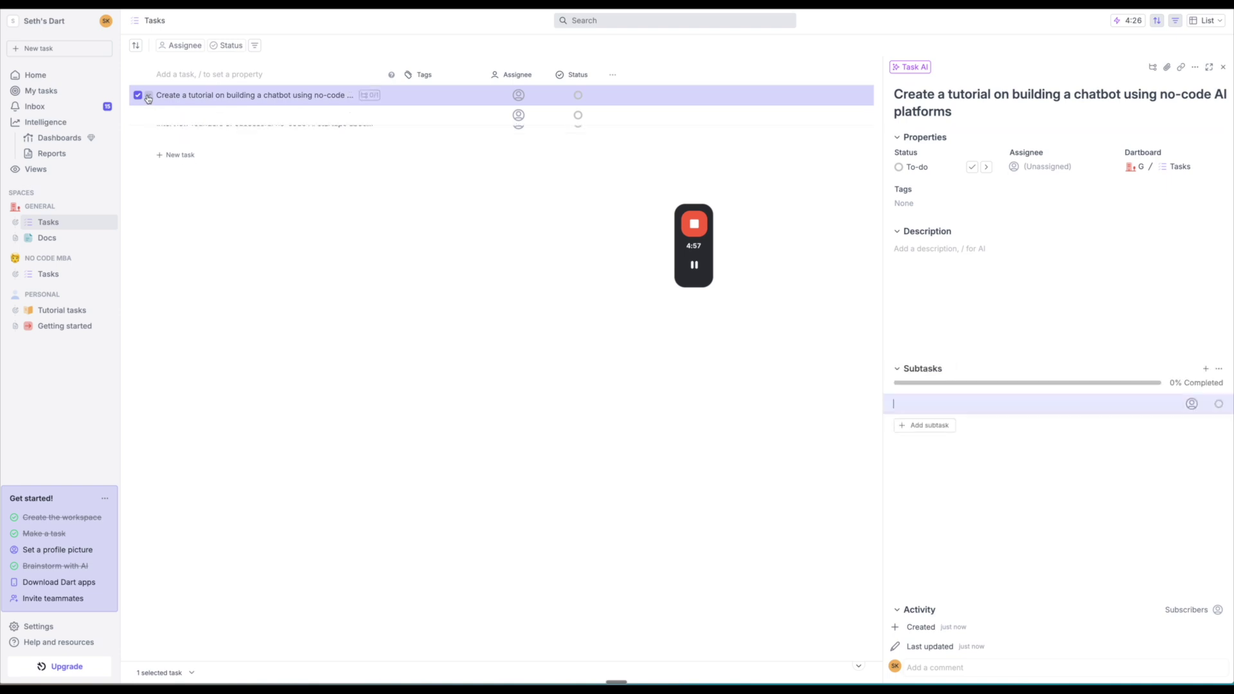
pyautogui.click(181, 95)
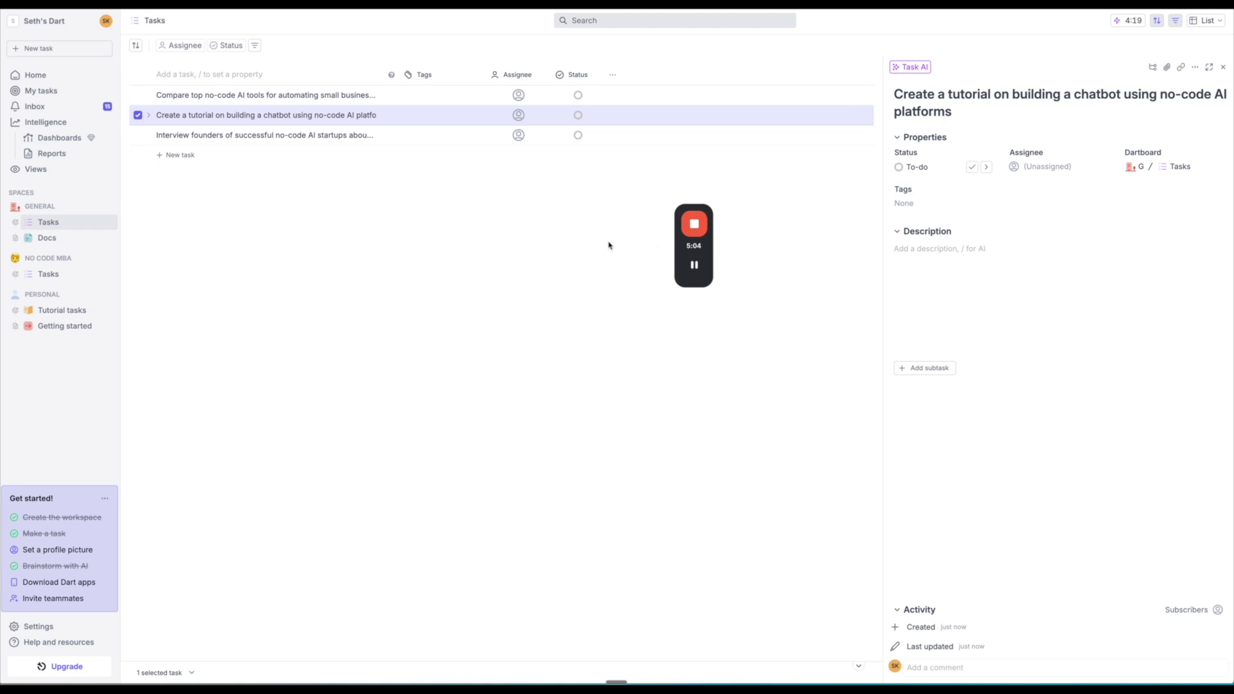
# View the details of the brainstormed task comparing top no-code AI tools for automating small business workflows
pyautogui.press('Escape')
pyautogui.press('t')
pyautogui.click(382, 94)
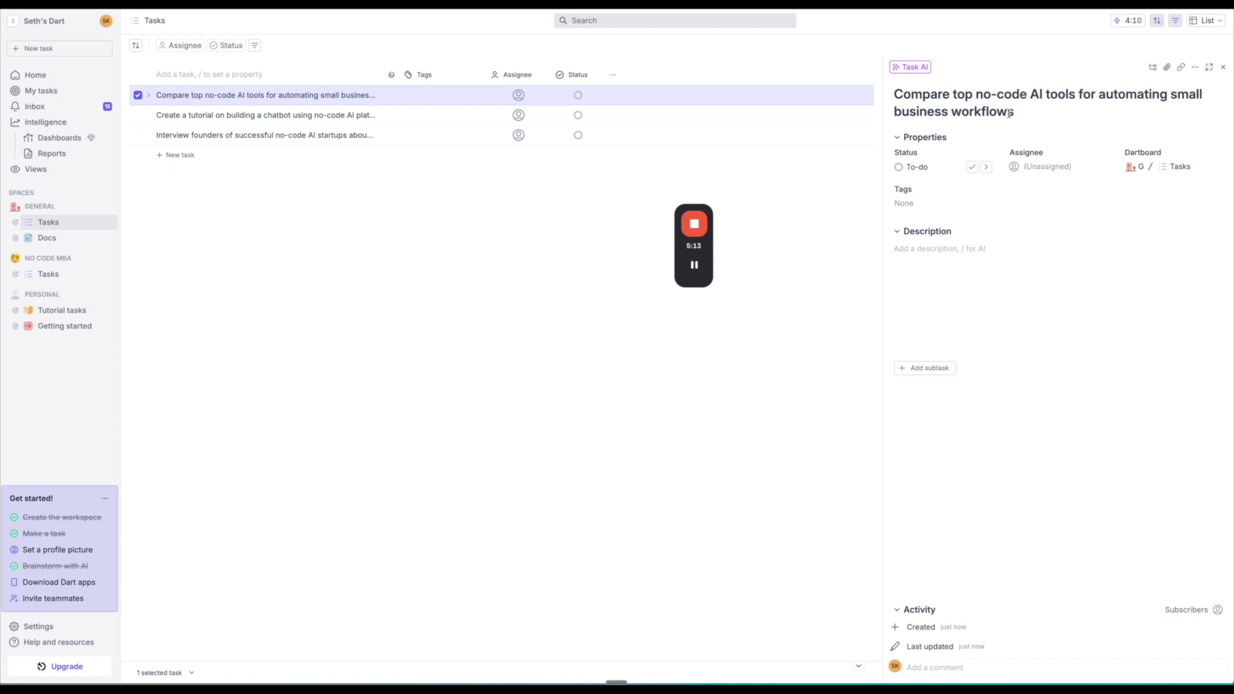
pyautogui.moveTo(704, 248); pyautogui.dragTo(786, 245)
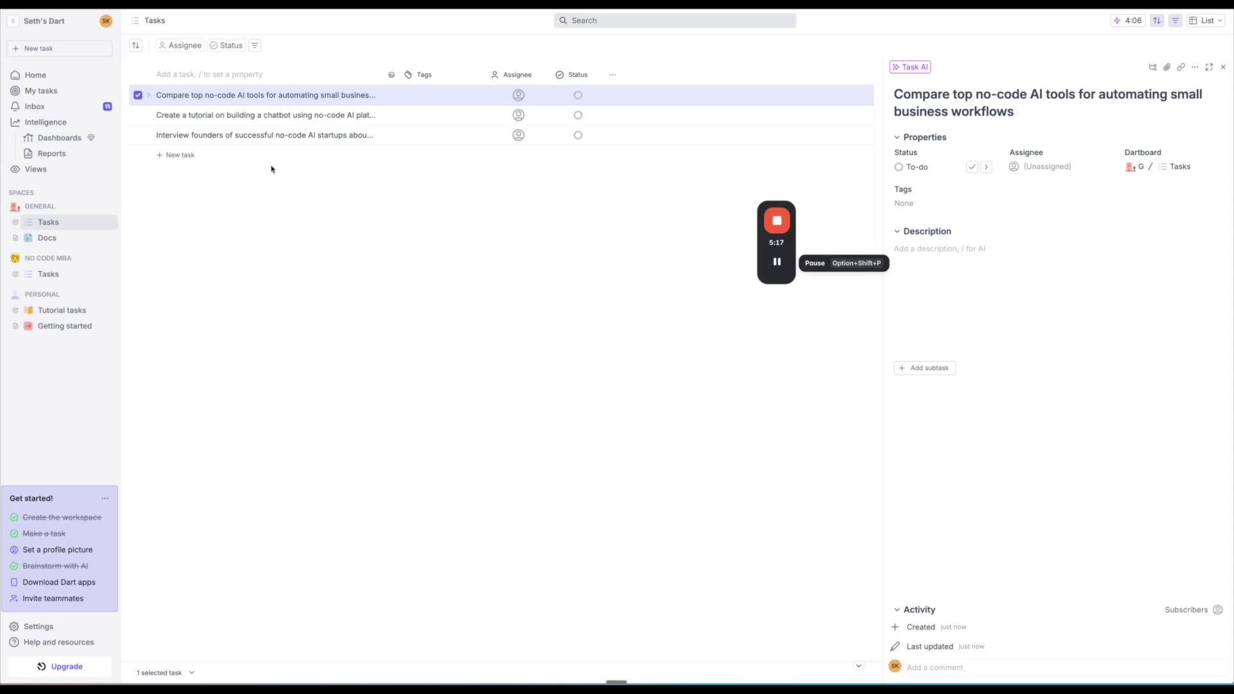
pyautogui.moveTo(775, 269)
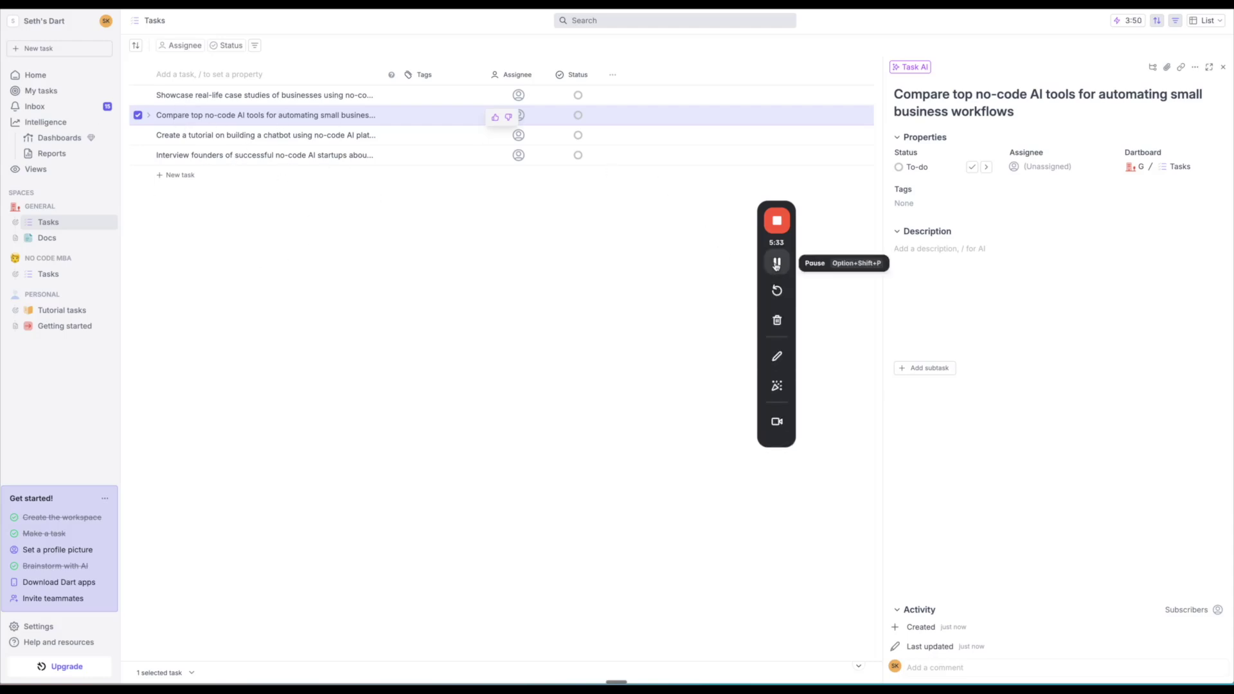
# View the details of the brainstormed task on real-life case studies of businesses using no-code AI solutions
pyautogui.click(223, 96)
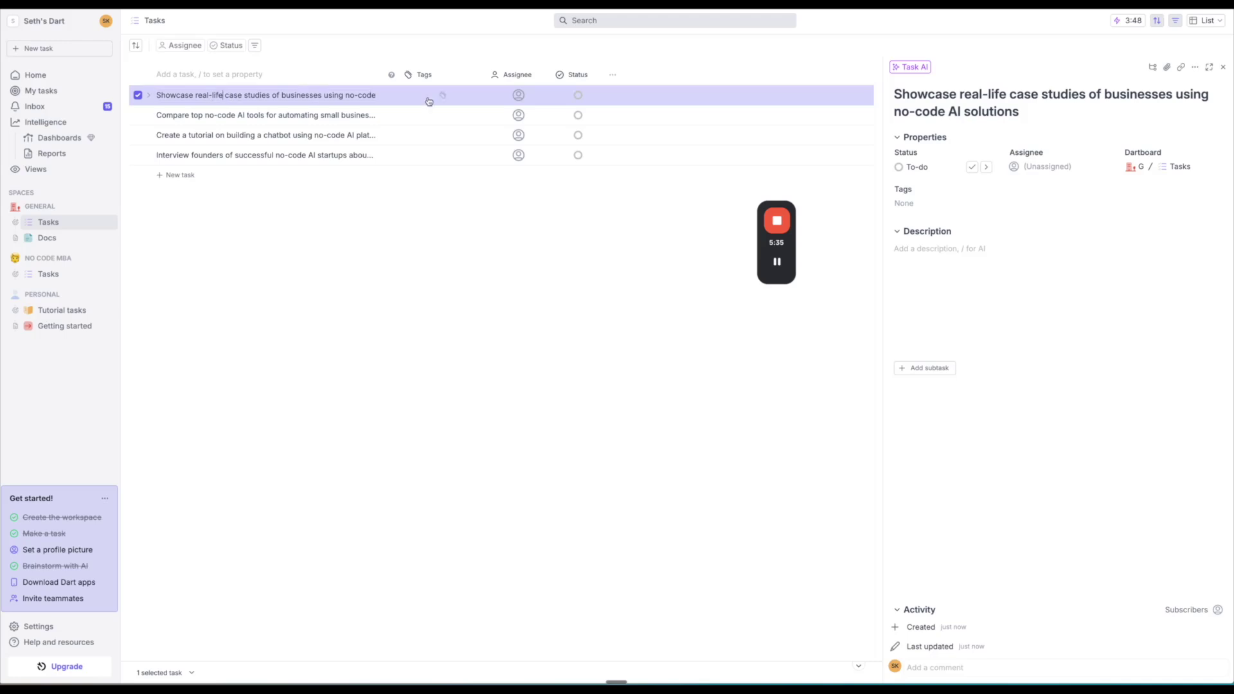
pyautogui.click(150, 97)
pyautogui.click(209, 95)
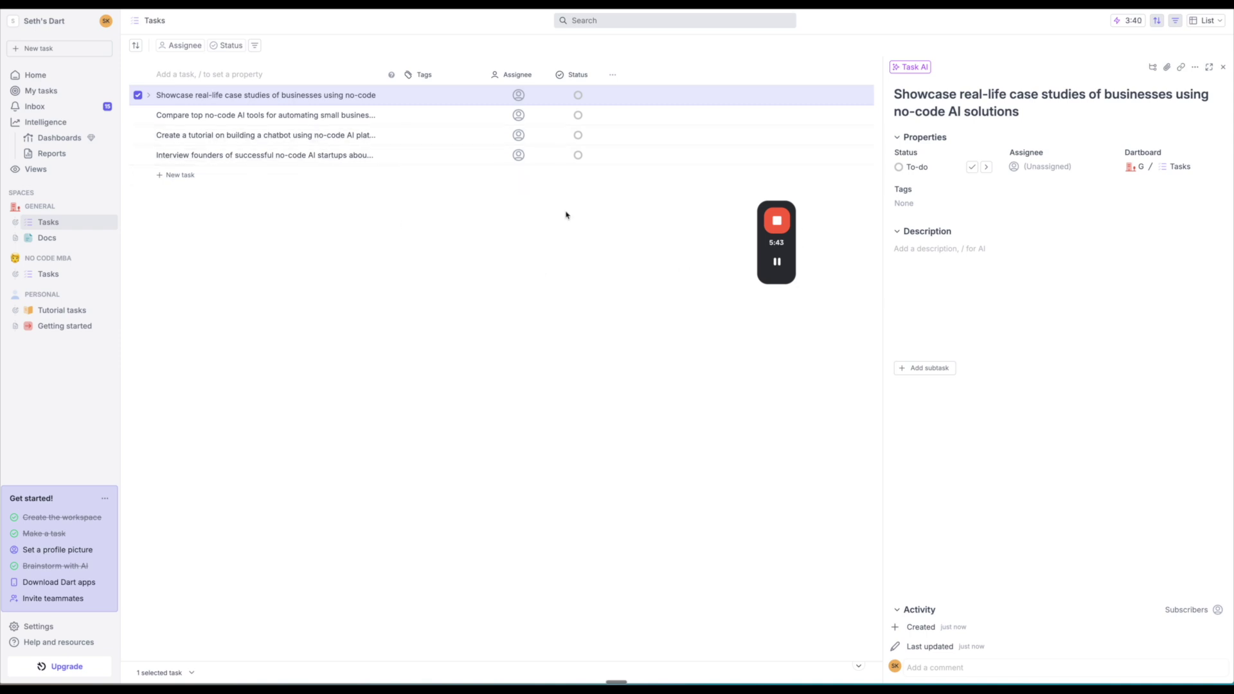
pyautogui.moveTo(776, 263)
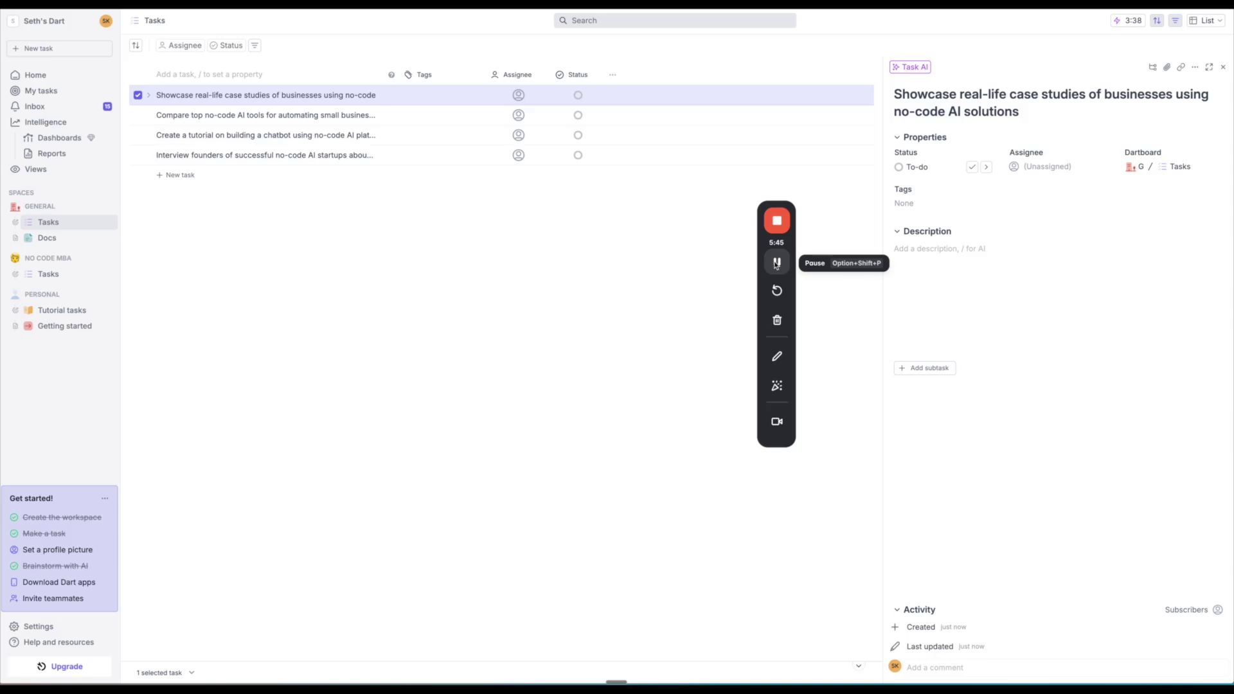
pyautogui.click(776, 263)
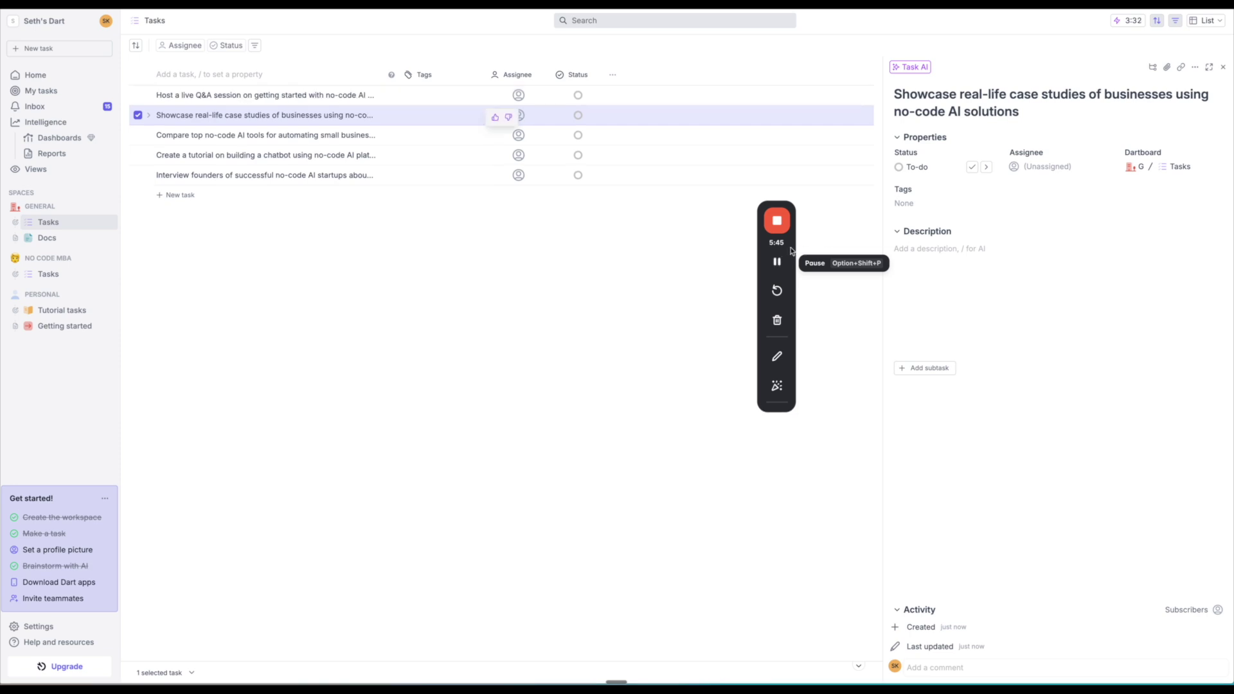
pyautogui.moveTo(788, 245); pyautogui.dragTo(1178, 329)
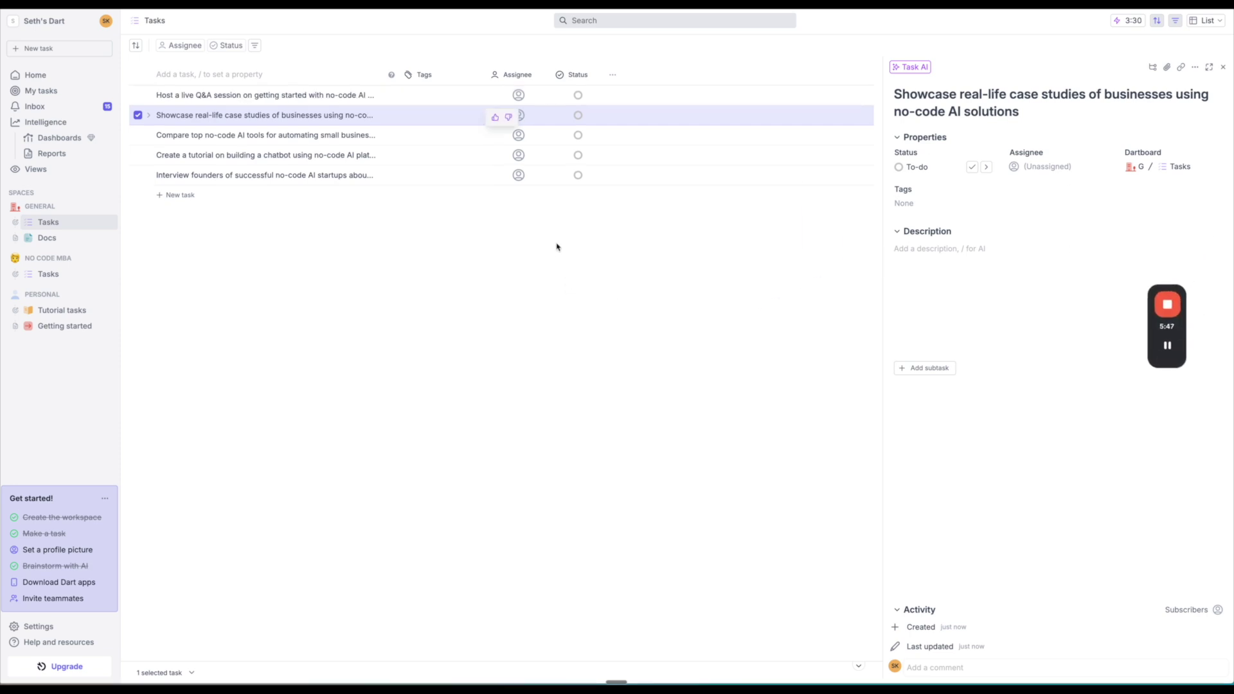
# Close the task details and check the assignee options for the task about interviewing no-code AI startup founders
pyautogui.press('Escape')
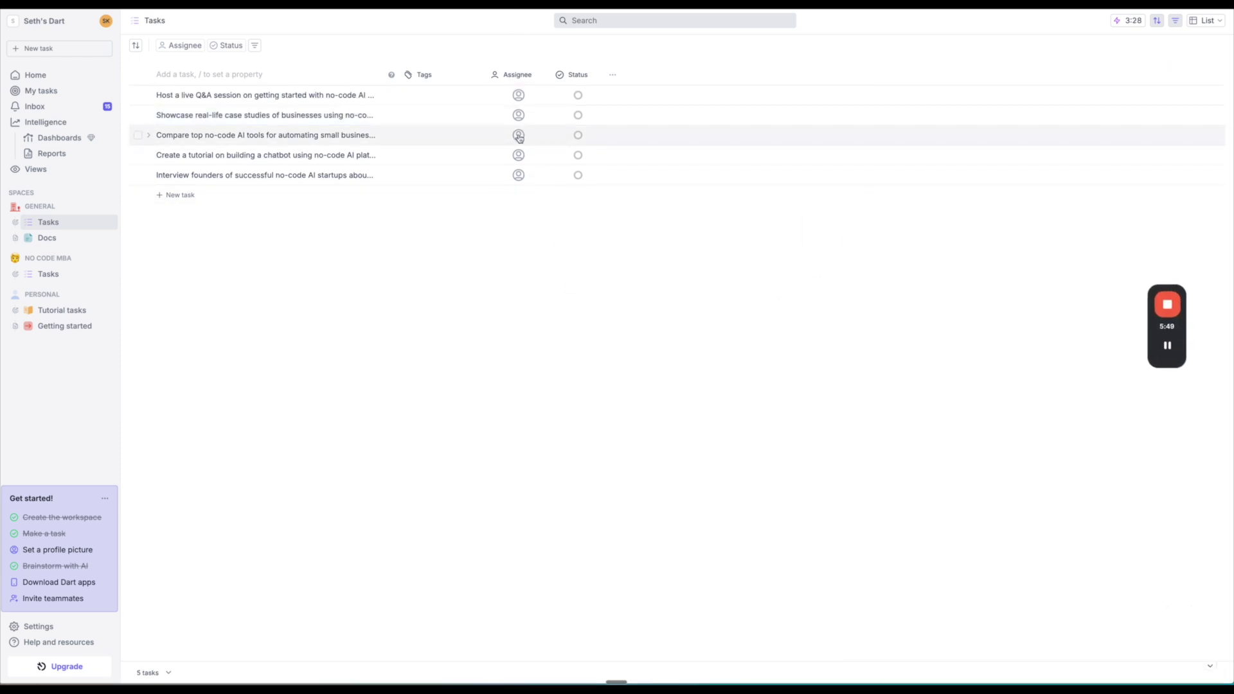
pyautogui.click(268, 175)
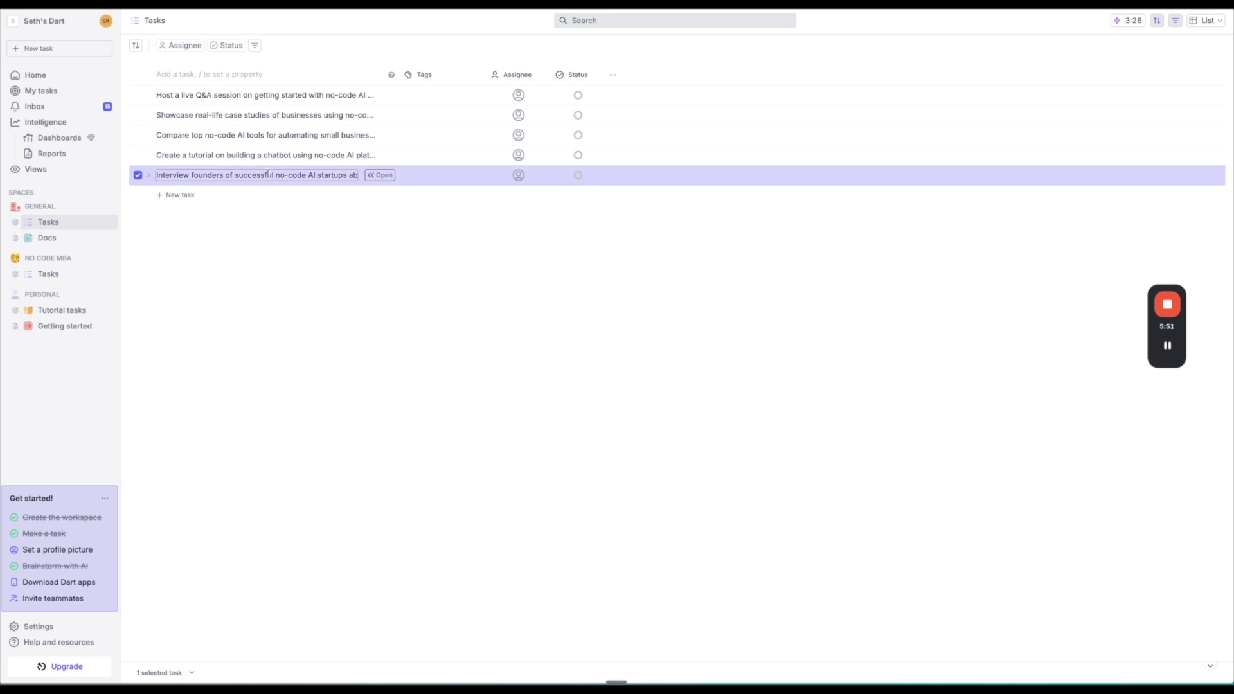
pyautogui.click(519, 174)
pyautogui.click(556, 314)
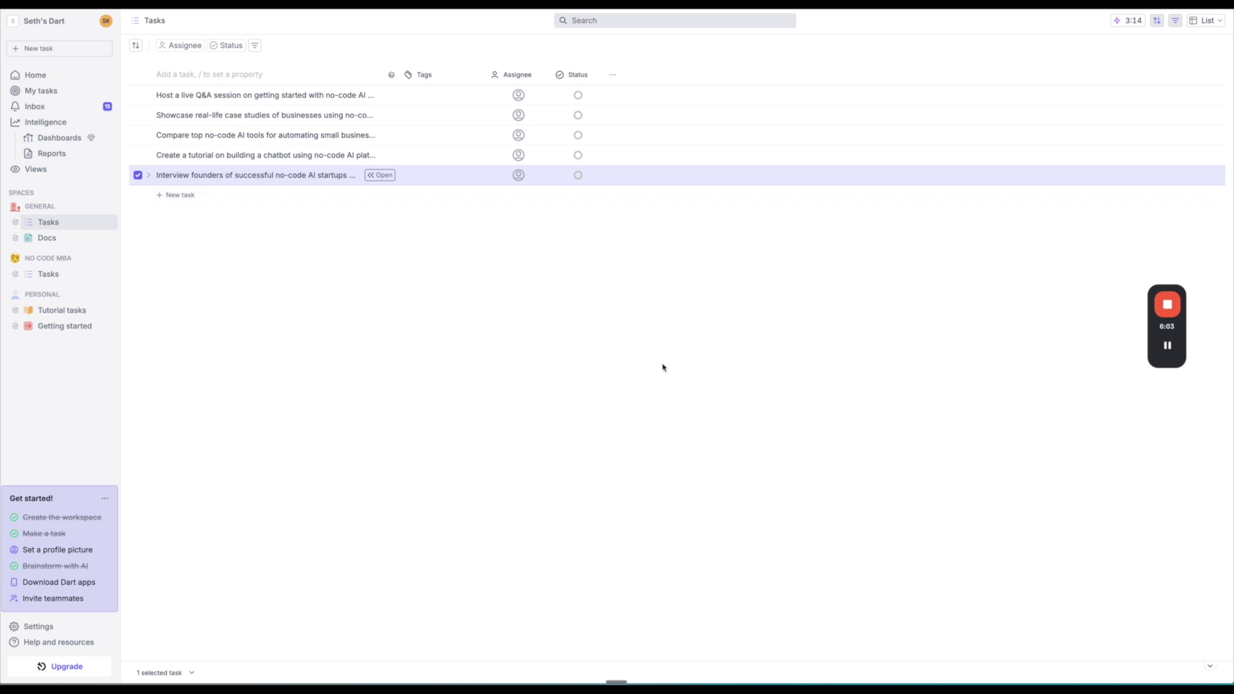
pyautogui.press('space')
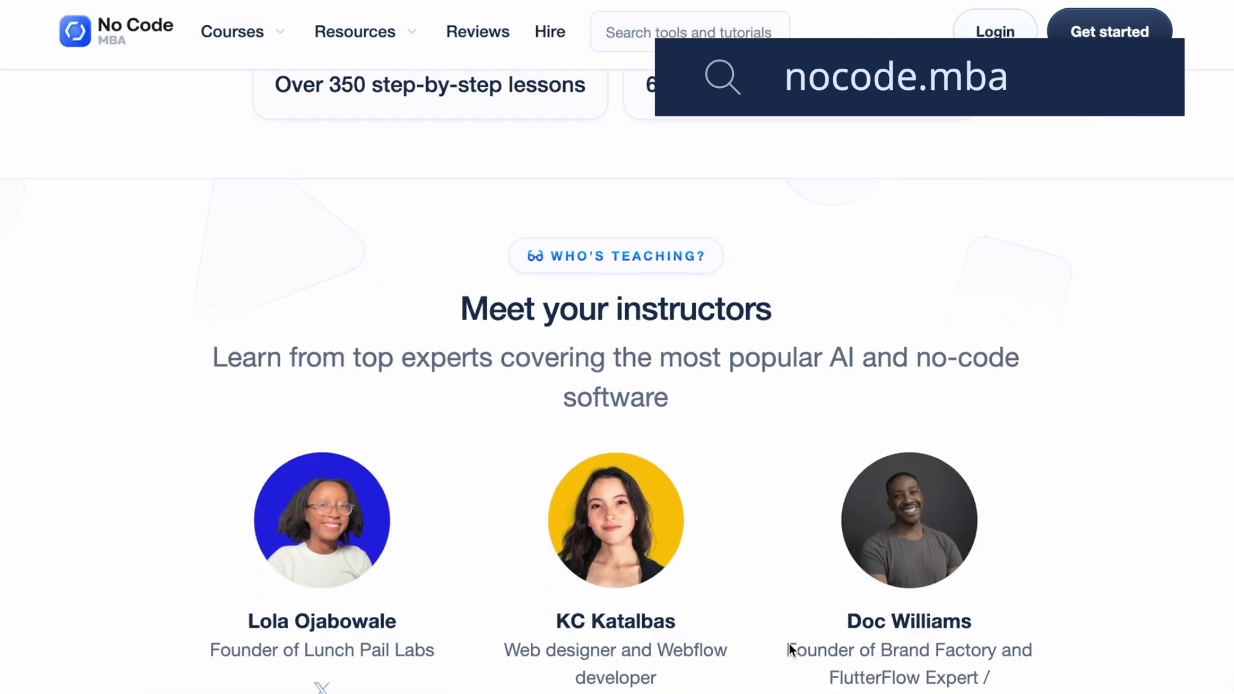
# Switch to the No Code MBA website and browse from the instructors through the course list to the frequently asked questions
pyautogui.scroll(-6, 789, 646)
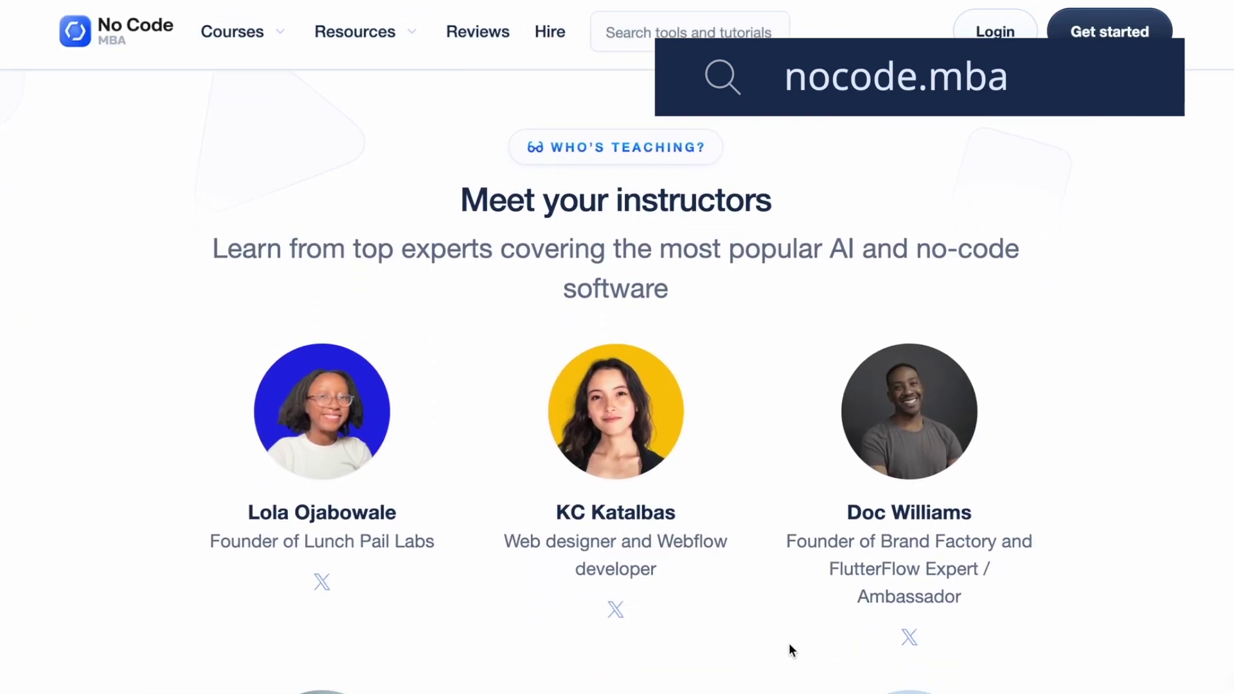
pyautogui.scroll(-9, 789, 643)
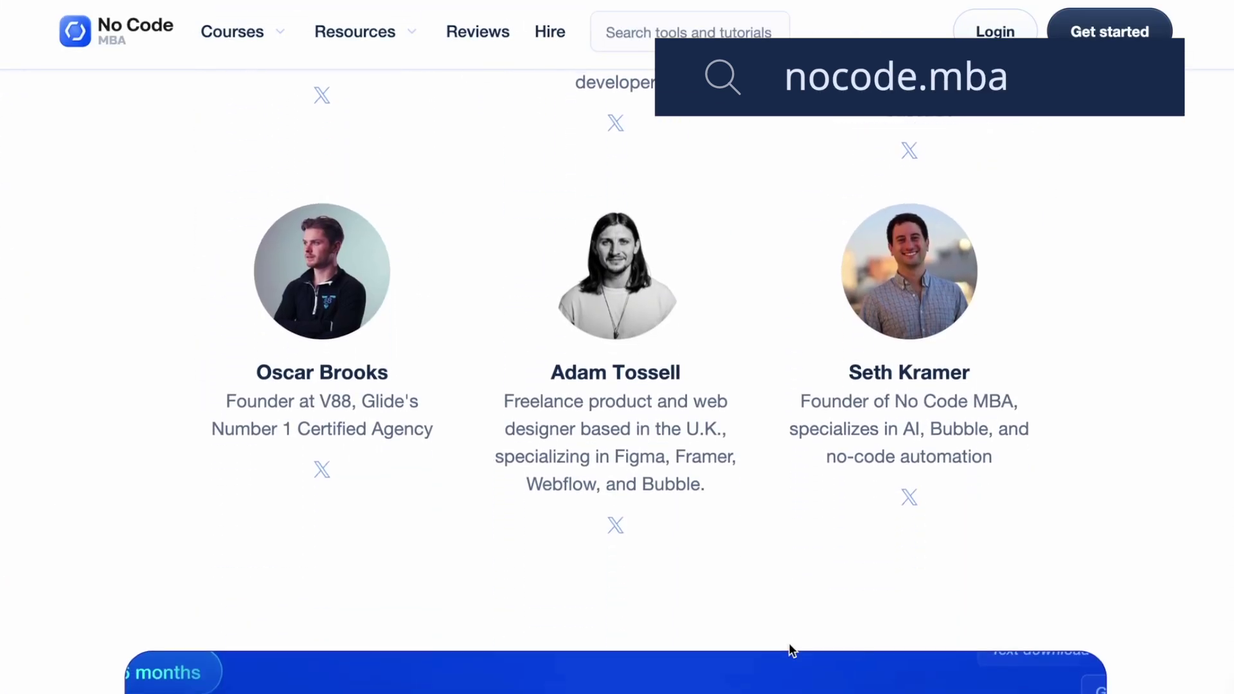
pyautogui.scroll(-9, 791, 649)
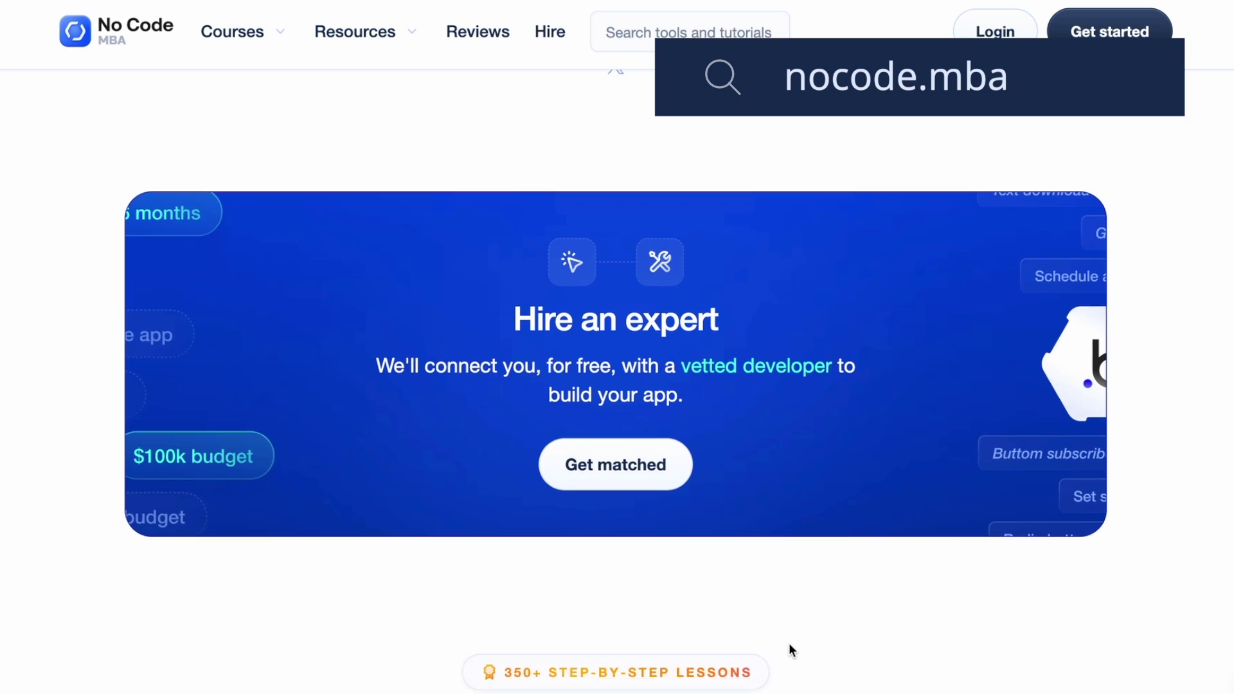
pyautogui.scroll(-8, 789, 643)
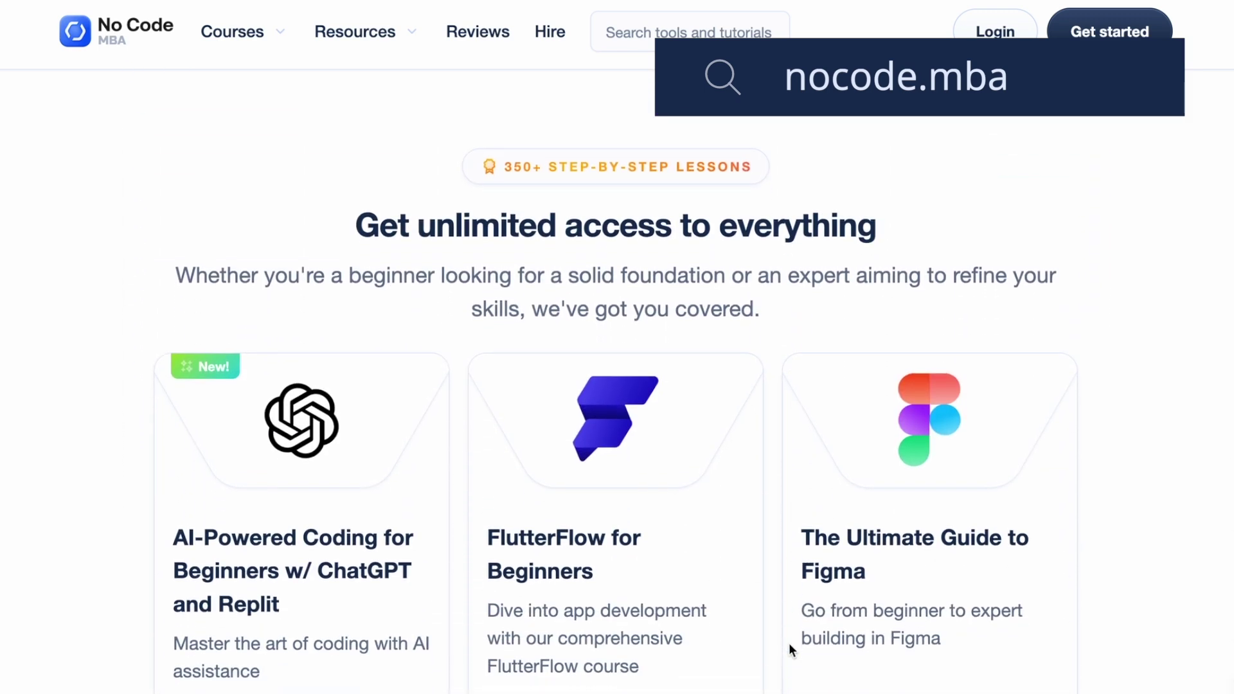
pyautogui.scroll(-8, 789, 643)
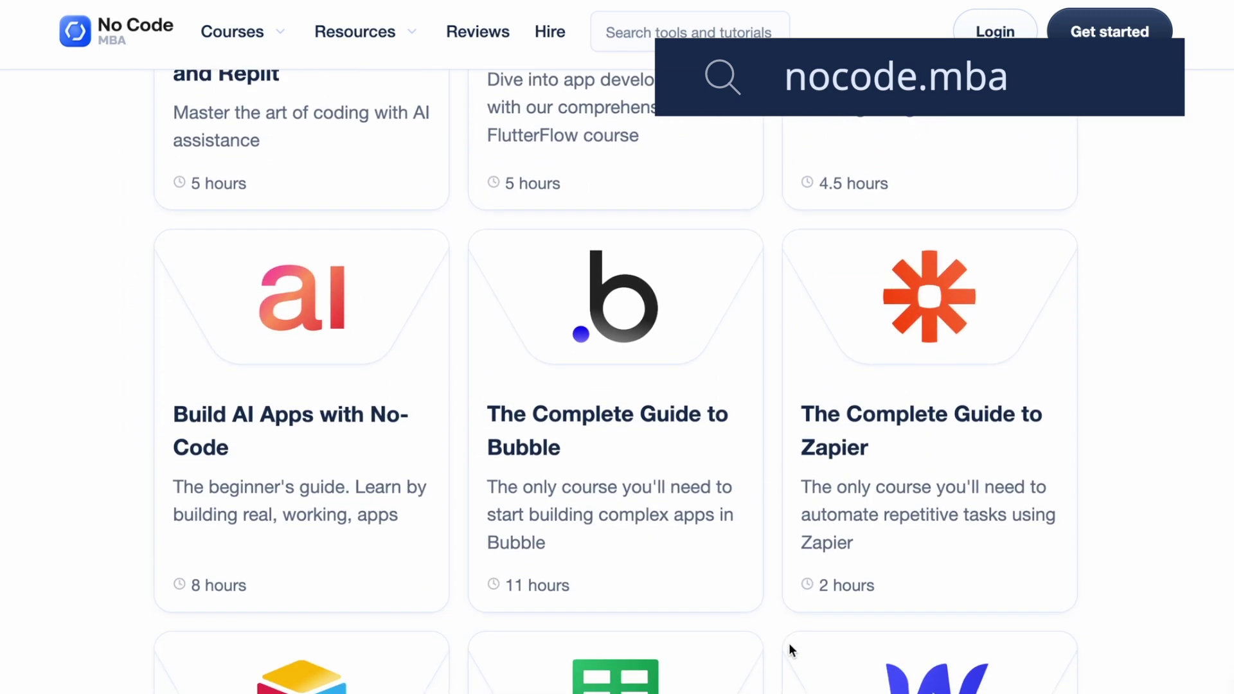
pyautogui.scroll(-8, 789, 643)
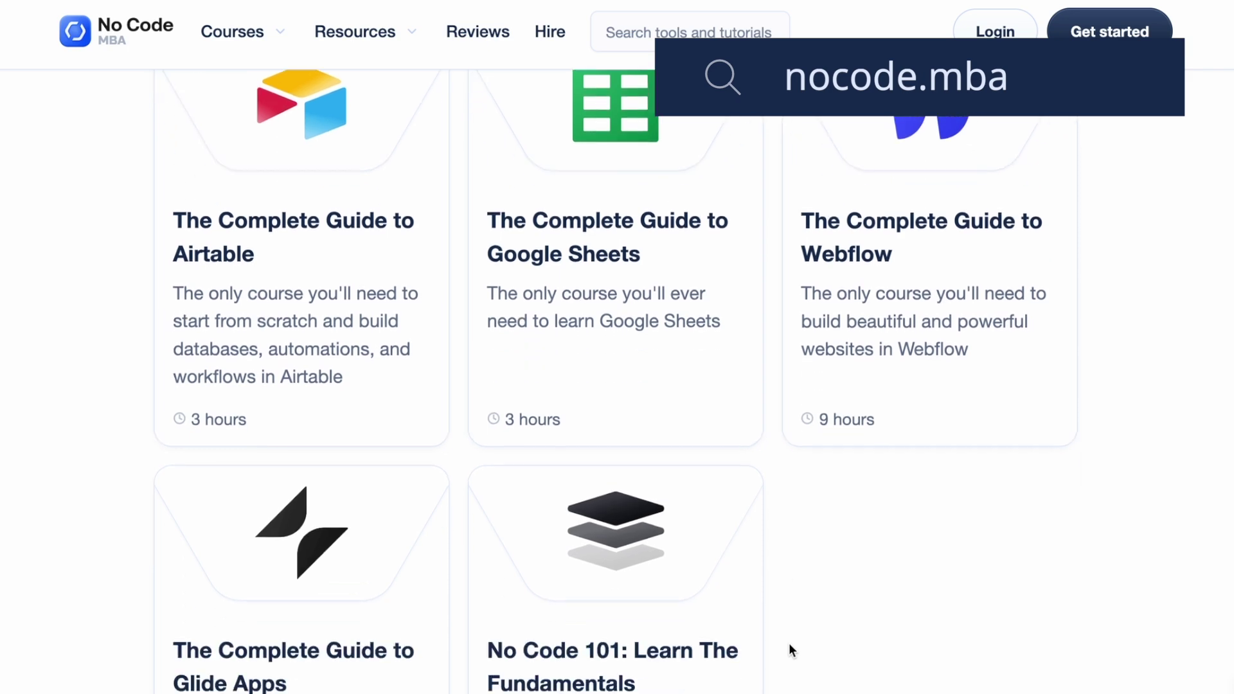
pyautogui.scroll(-6, 789, 643)
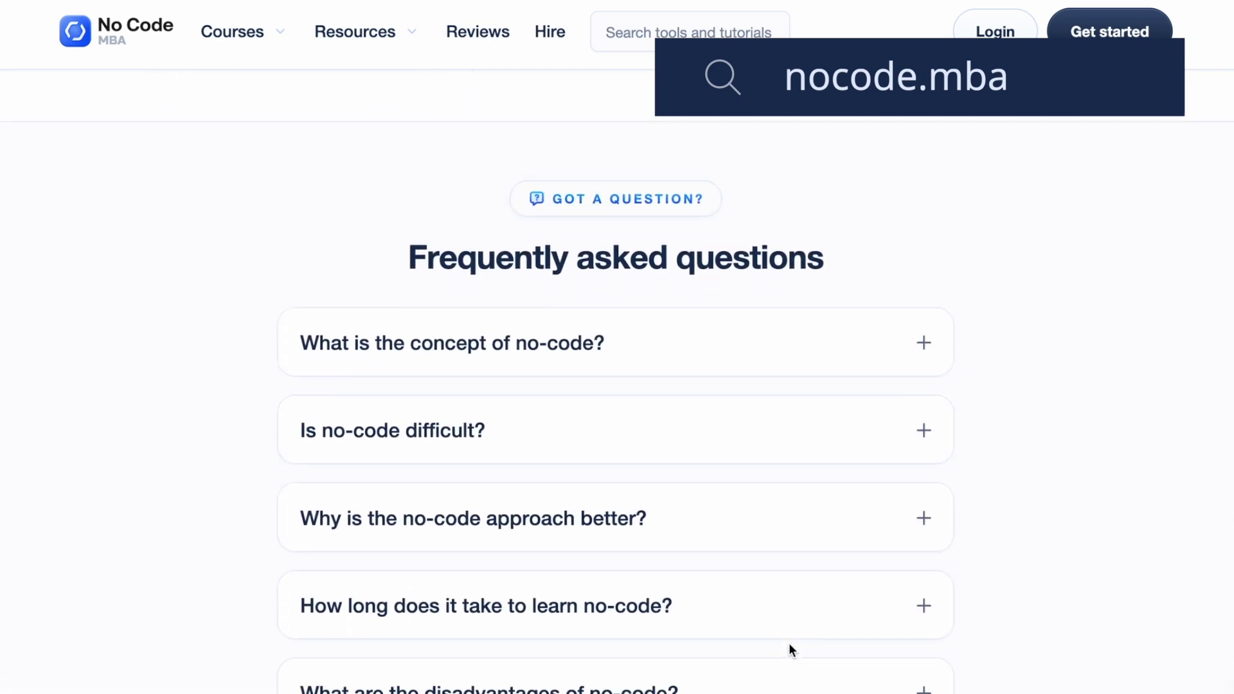